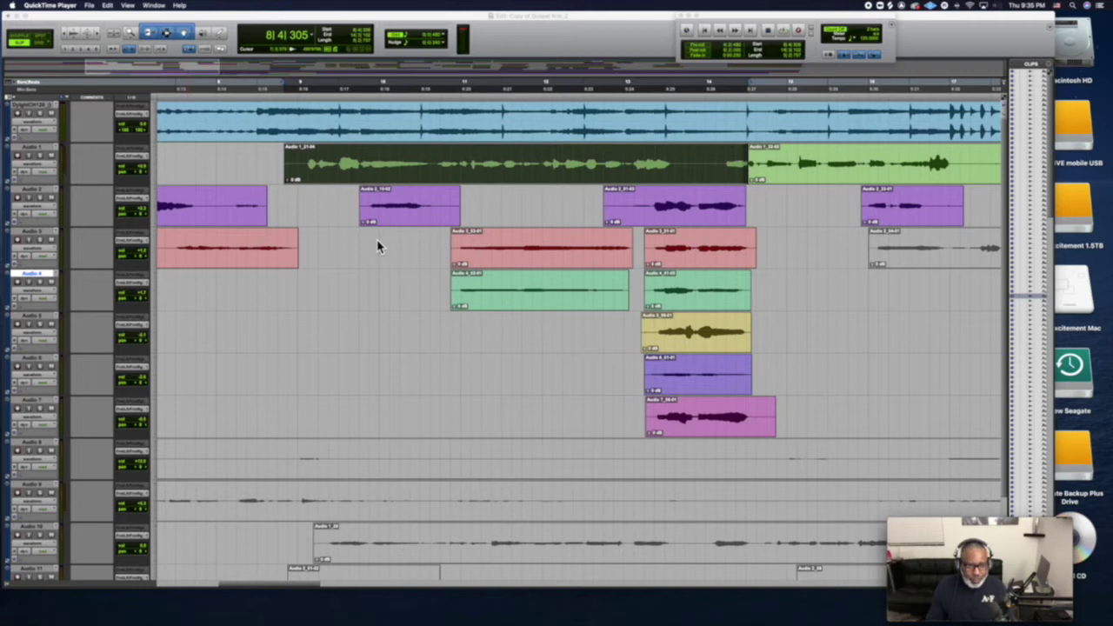
Open the Mix window enlarged to fit every channel, with the Tracks and Groups lists shown
{"action": "left_click", "coordinate": [329, 245]}
{"action": "key", "text": "super+equal"}
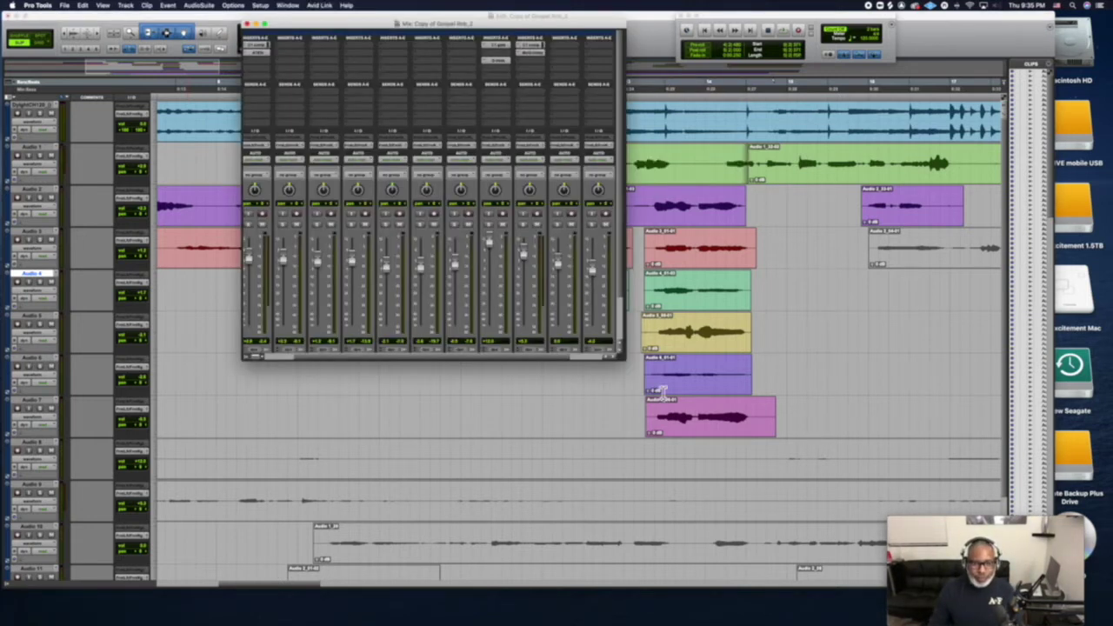
{"action": "left_click_drag", "start_coordinate": [623, 358], "coordinate": [901, 380]}
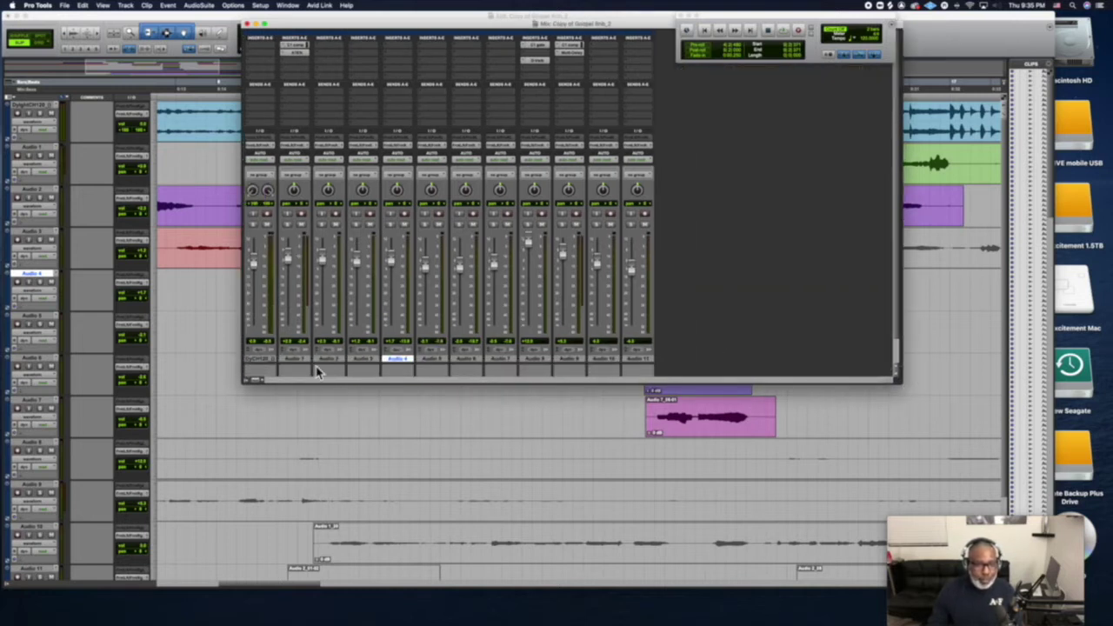
{"action": "left_click", "coordinate": [252, 383]}
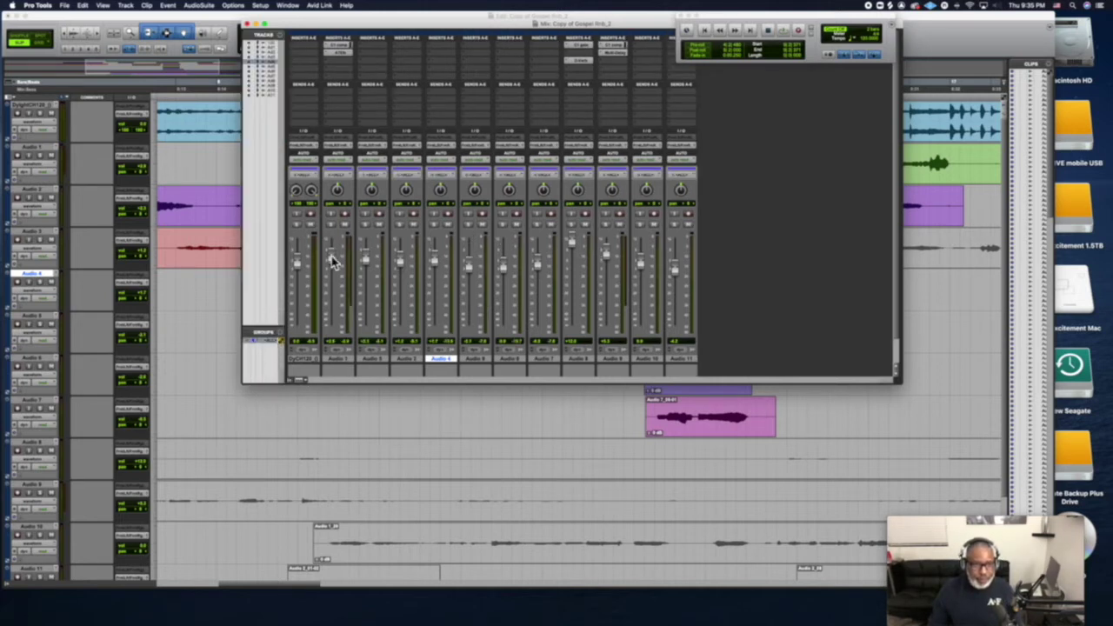
Lower the Audio 1 fader slightly while the session plays back
{"action": "key", "text": "space"}
{"action": "left_click_drag", "start_coordinate": [333, 271], "coordinate": [334, 281]}
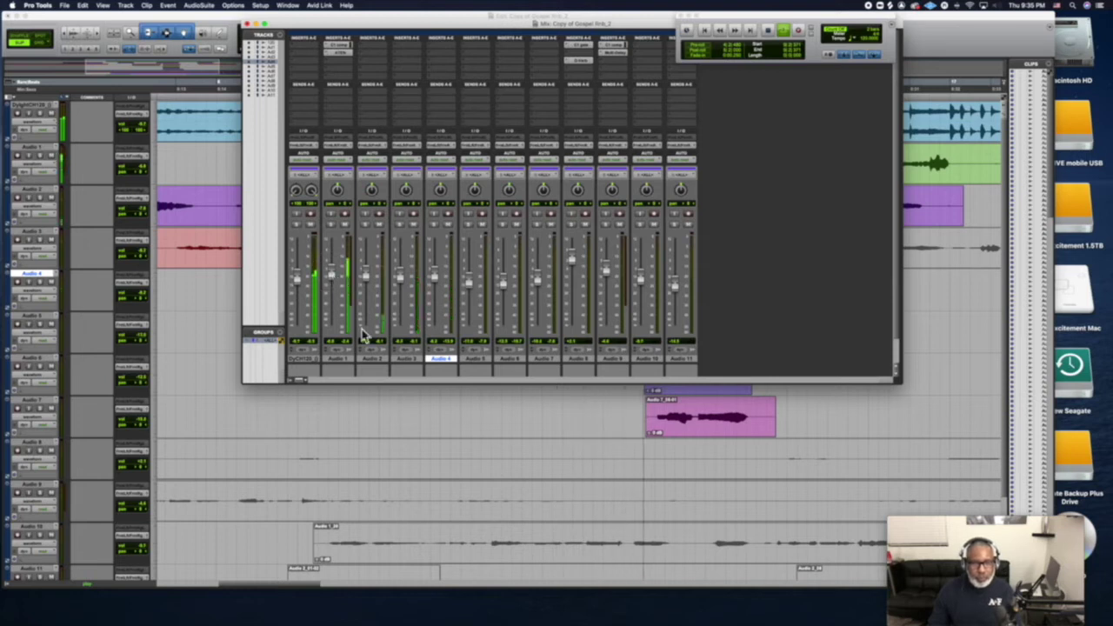
{"action": "key", "text": "space"}
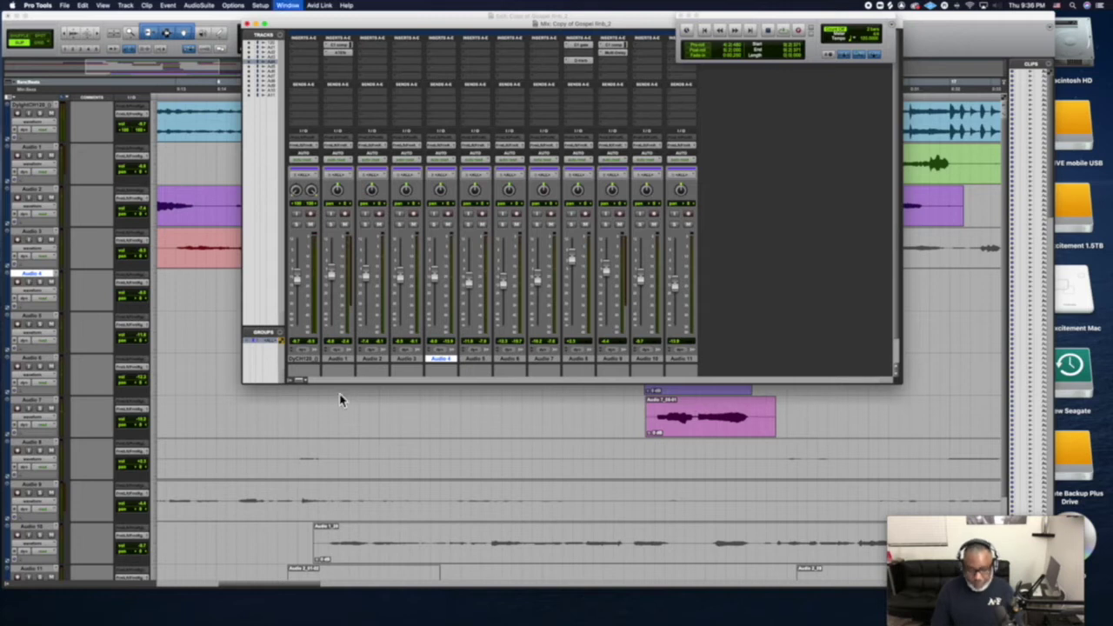
In the Edit window, show the Inserts A–E and Sends A–E columns and hide Inserts F–J
{"action": "left_click", "coordinate": [341, 399]}
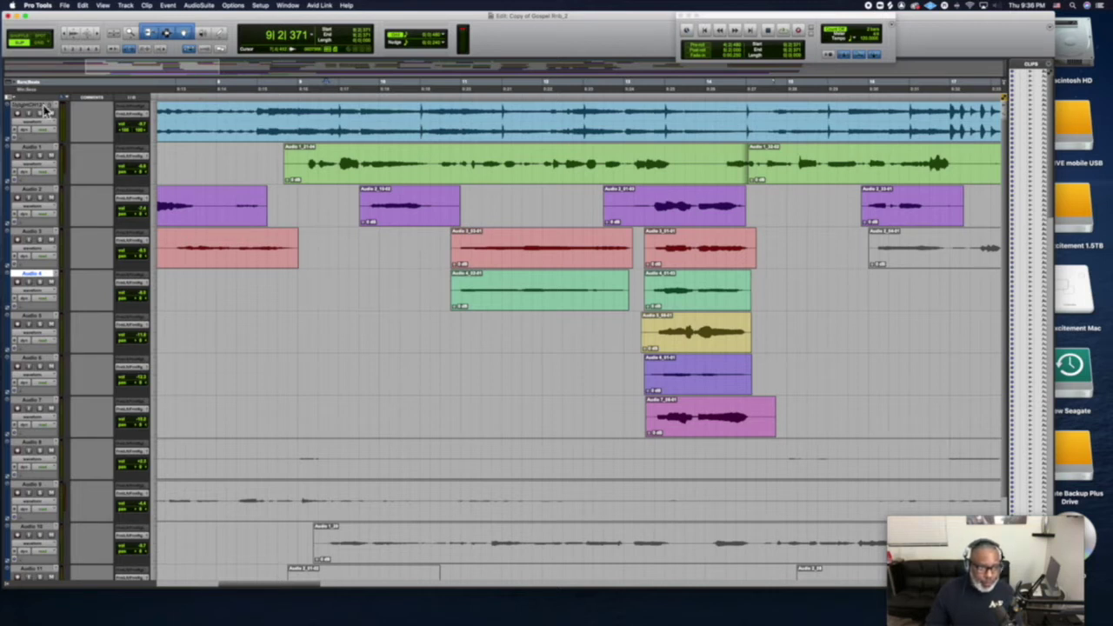
{"action": "left_click", "coordinate": [18, 105]}
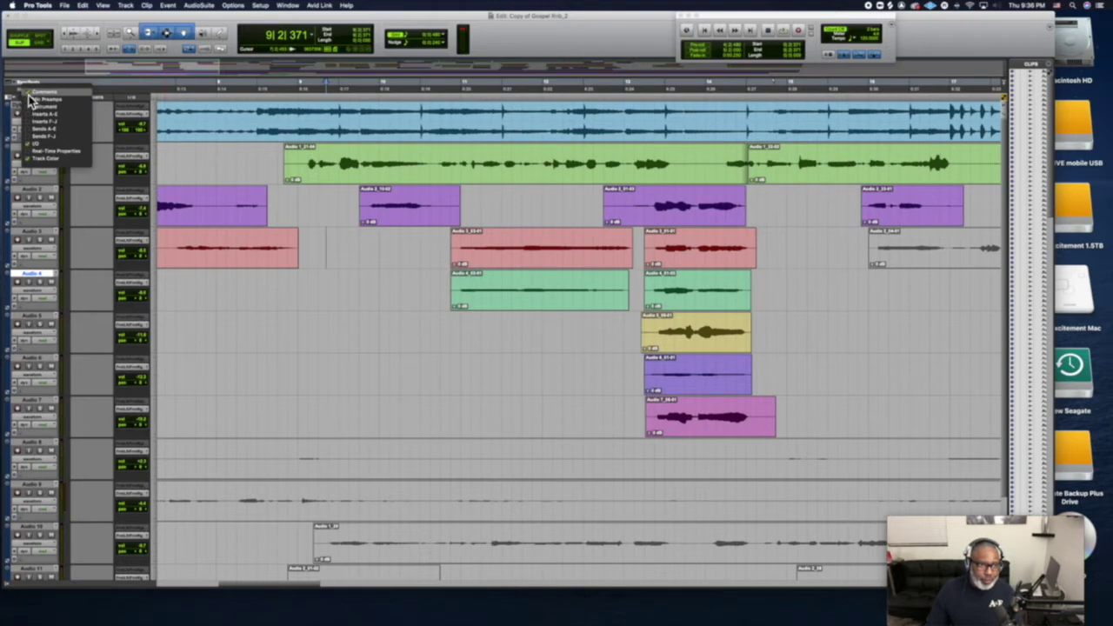
{"action": "left_click", "coordinate": [30, 121]}
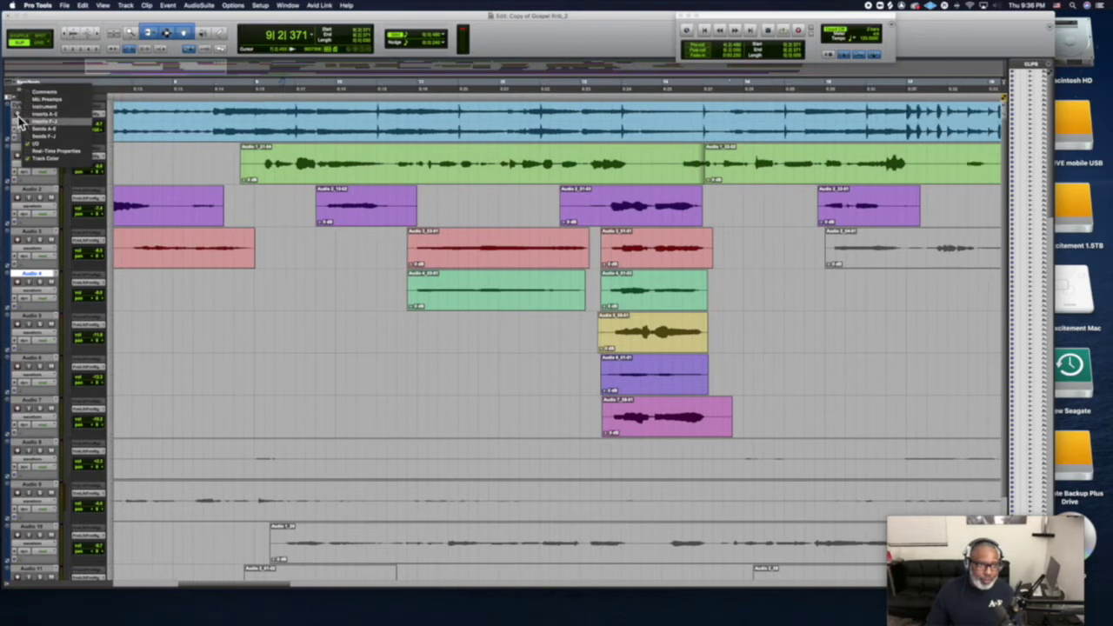
{"action": "left_click", "coordinate": [30, 118]}
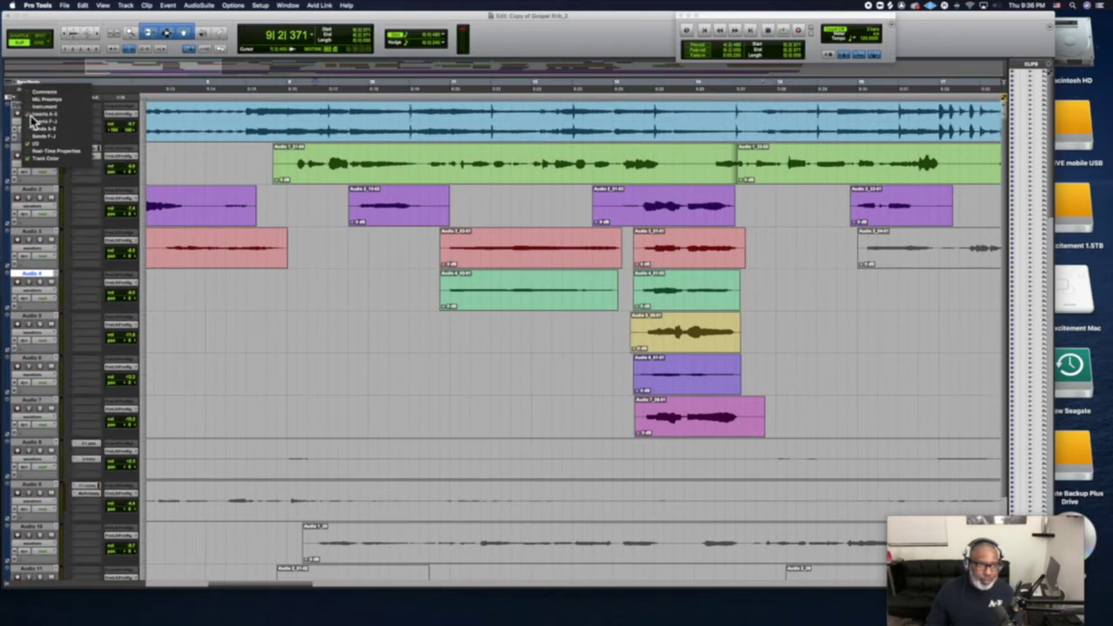
{"action": "left_click", "coordinate": [33, 130]}
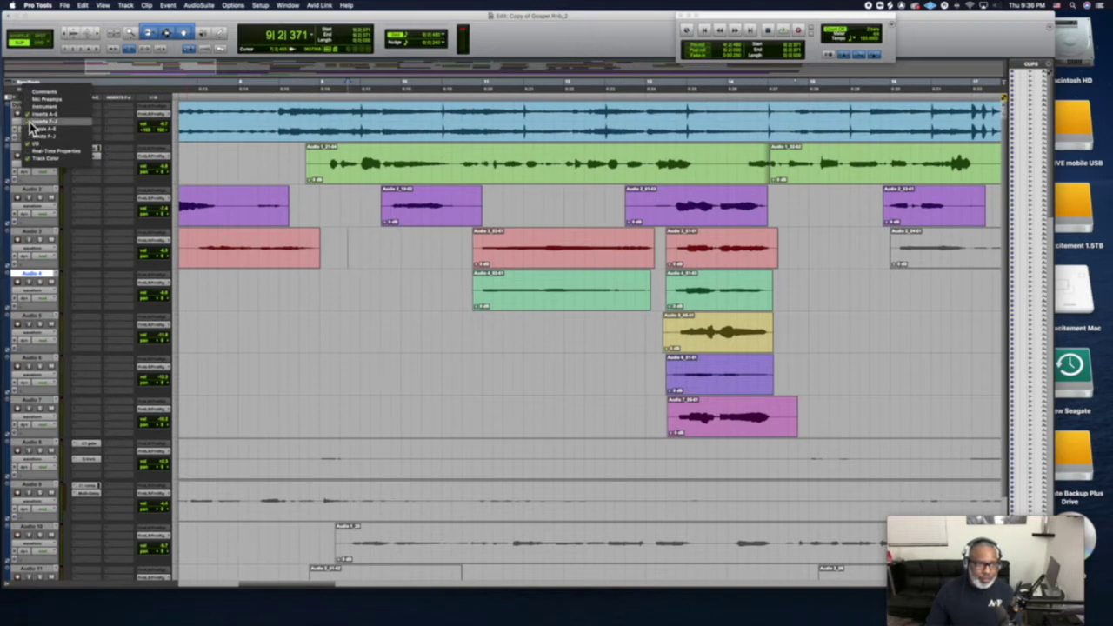
{"action": "left_click", "coordinate": [106, 88]}
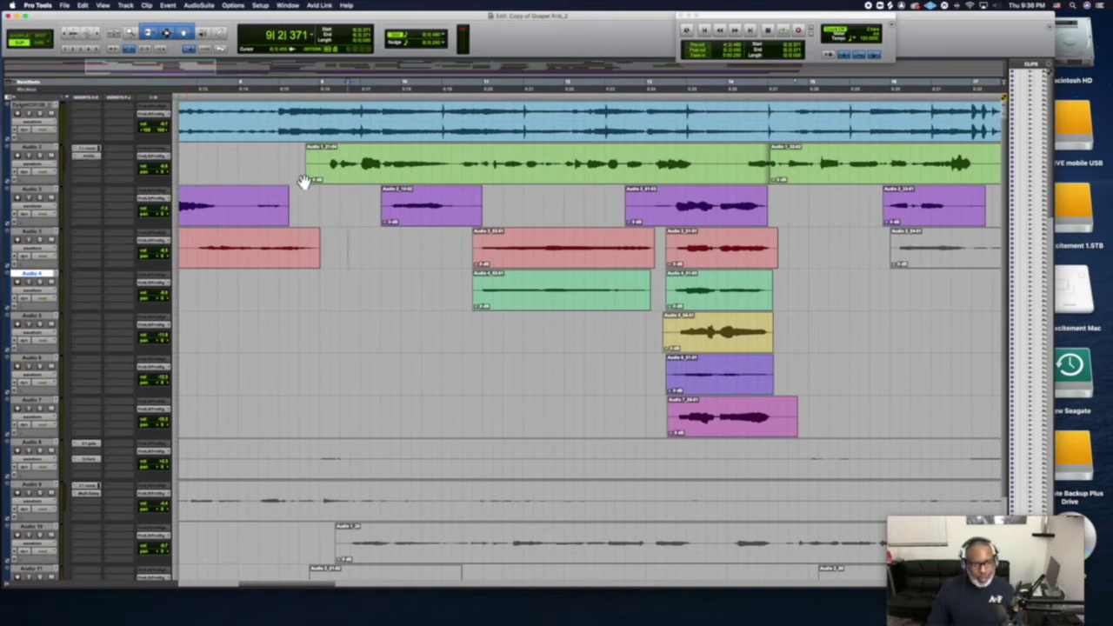
Show the track list and select only the green vocal clip on Audio 1
{"action": "left_click", "coordinate": [402, 176]}
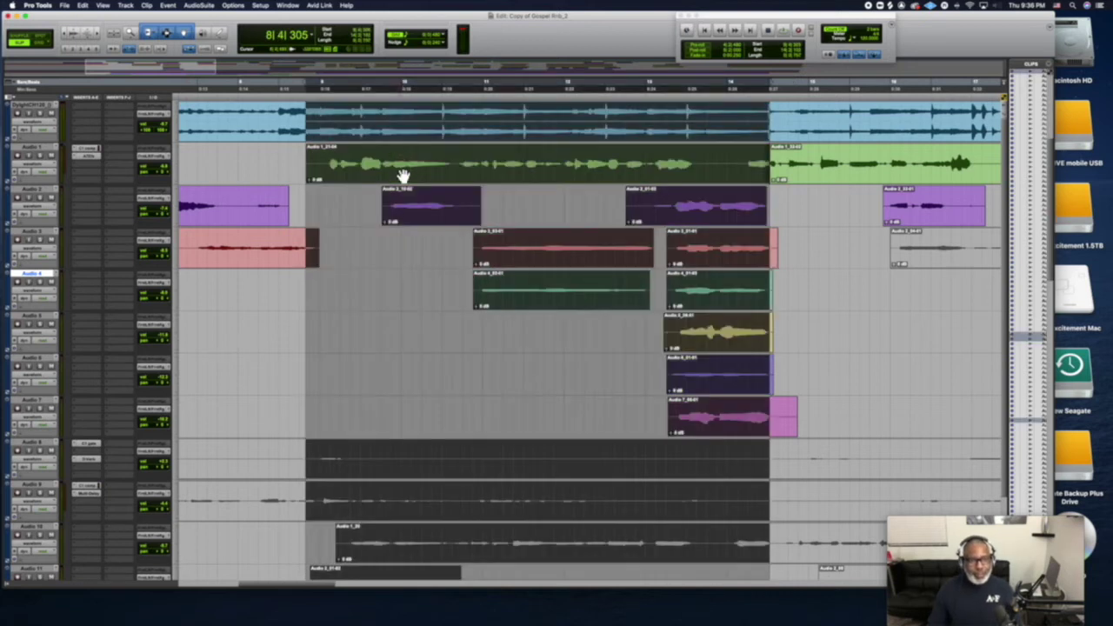
{"action": "left_click", "coordinate": [12, 583]}
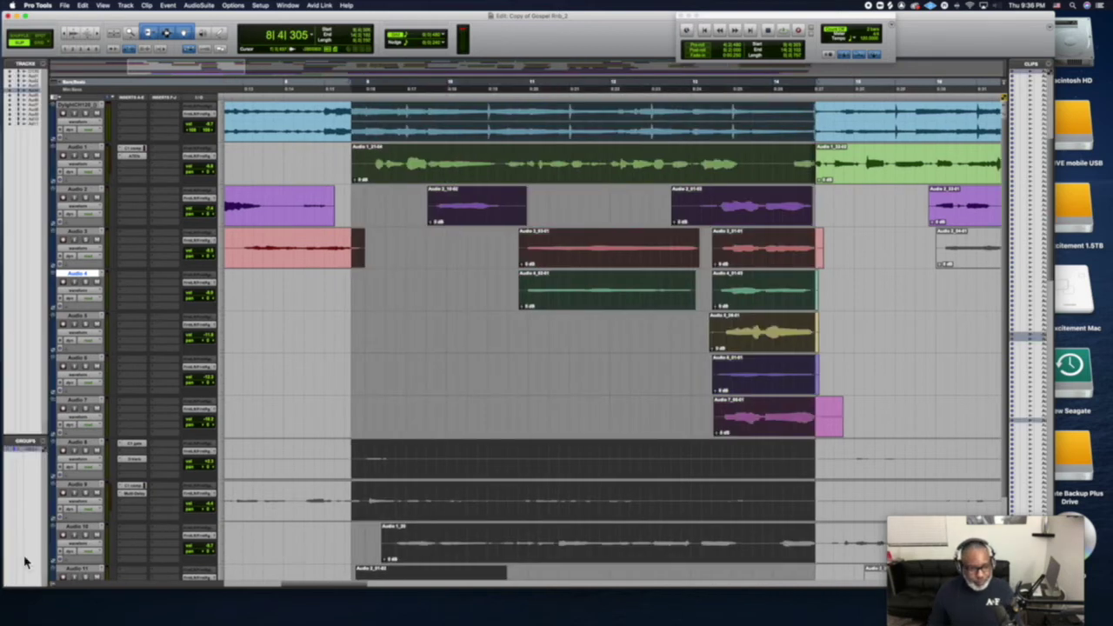
{"action": "left_click", "coordinate": [302, 338]}
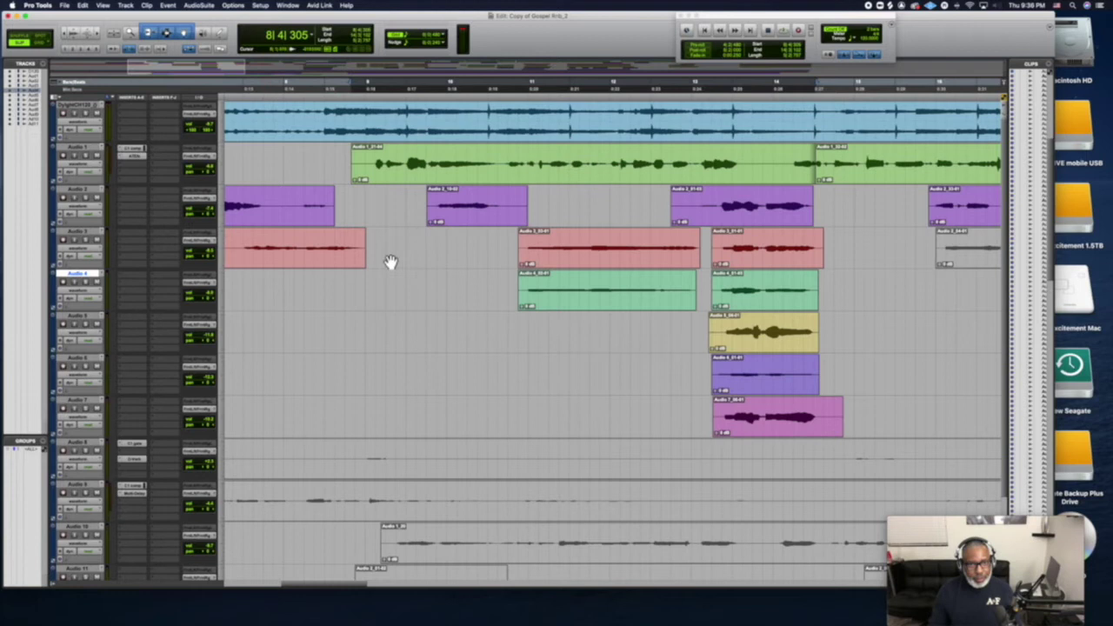
{"action": "left_click", "coordinate": [447, 178]}
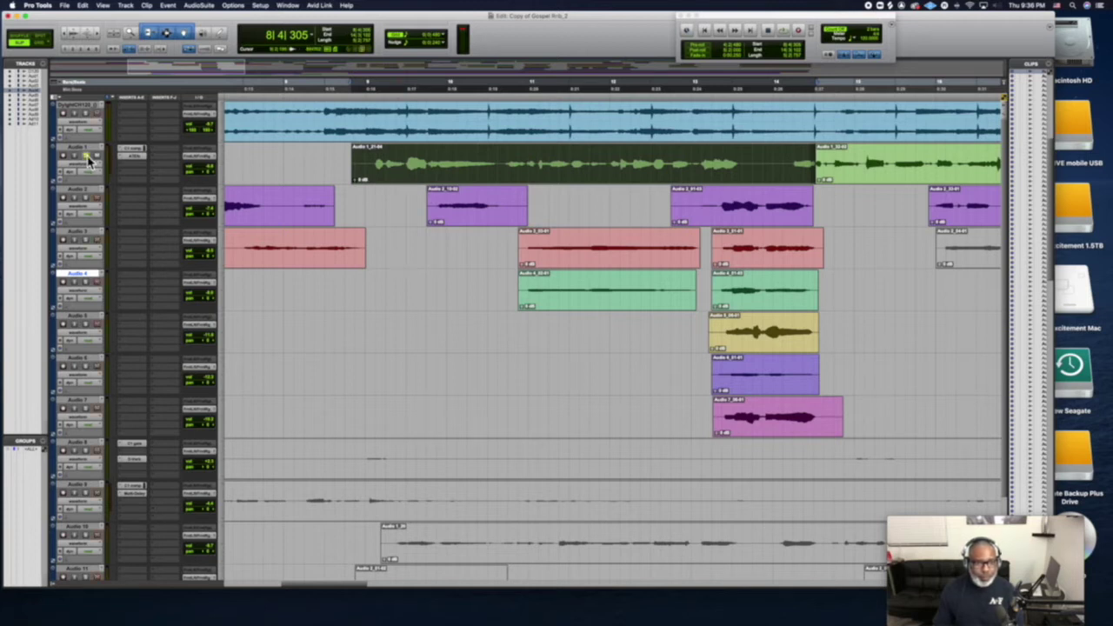
Audition the clip, then open Audio 1's Auto-Tune EFX+ insert and play through it
{"action": "key", "text": "space"}
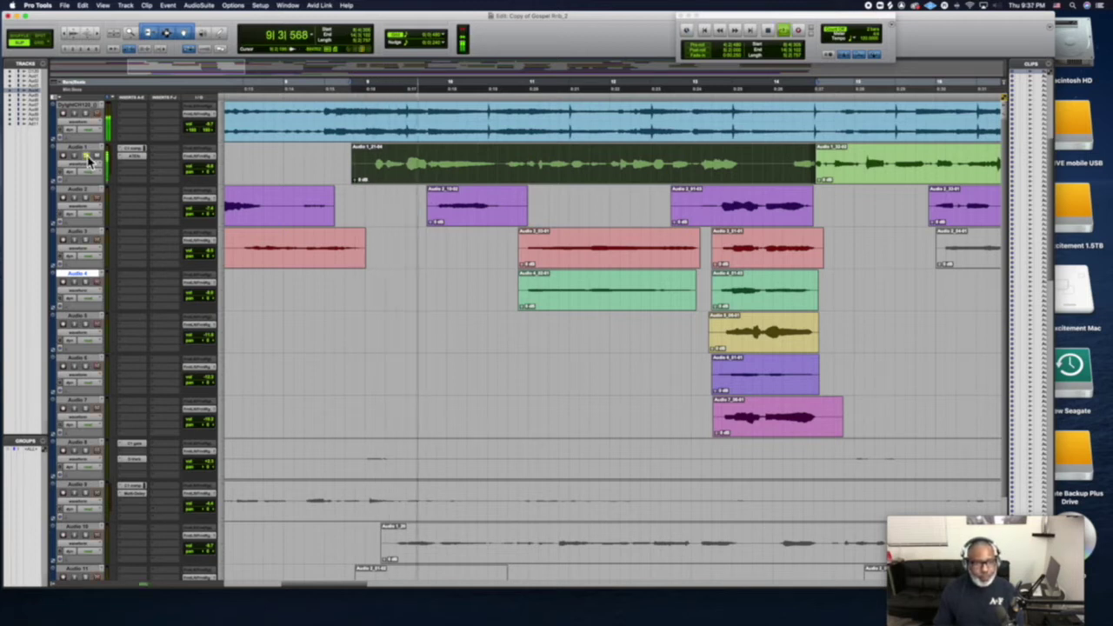
{"action": "key", "text": "space"}
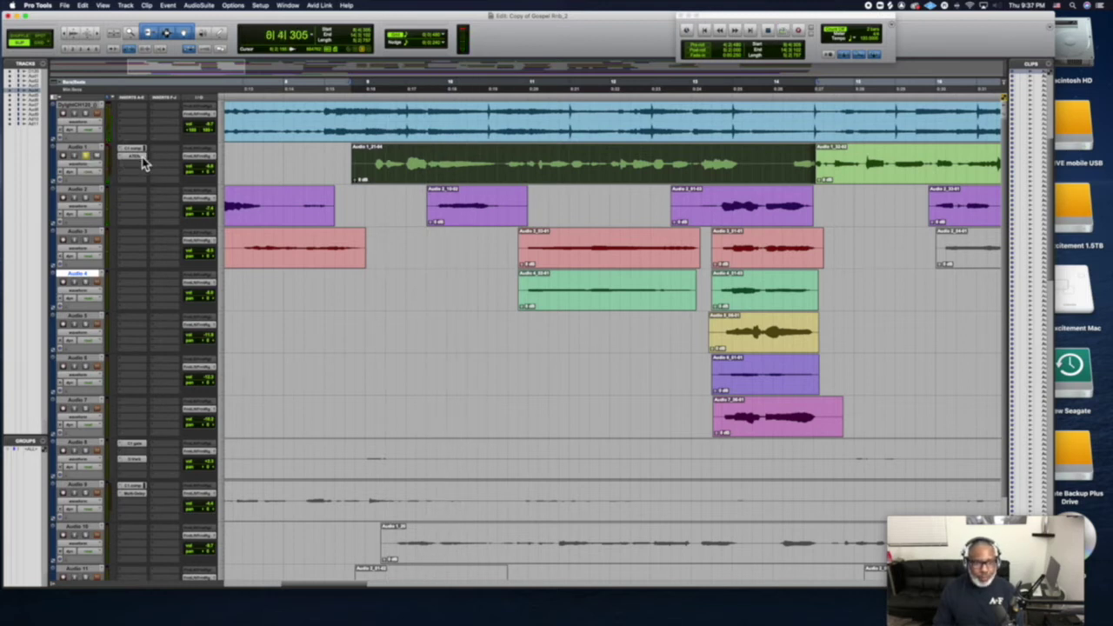
{"action": "left_click", "coordinate": [142, 158]}
{"action": "key", "text": "space"}
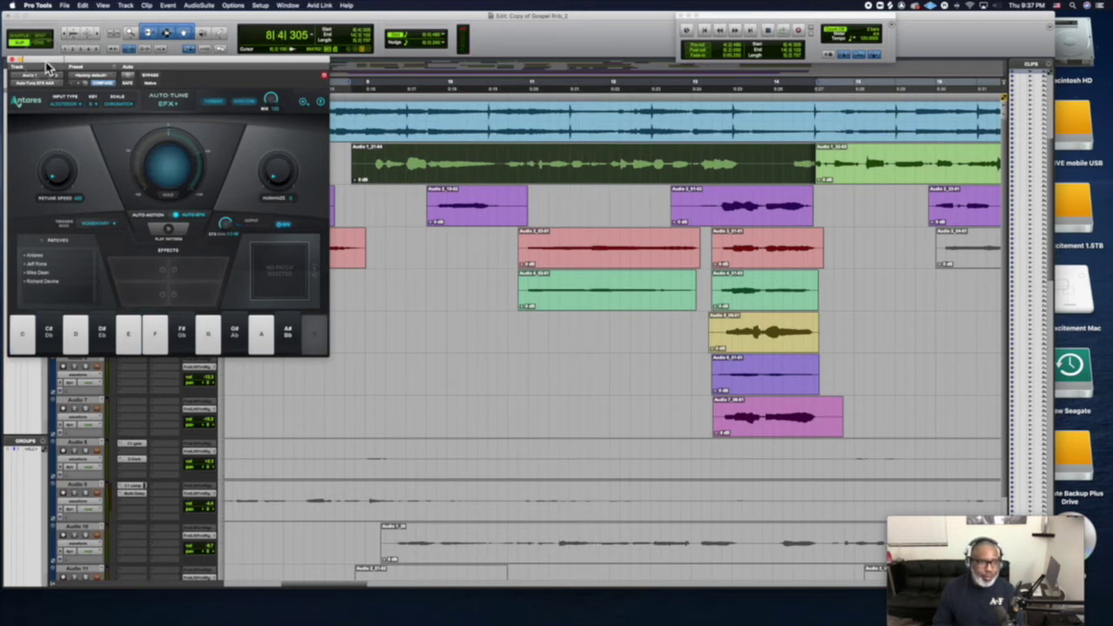
Turn Audio 1's Auto-Tune Retune Speed fully up during playback, then close the plugin
{"action": "left_click_drag", "start_coordinate": [48, 68], "coordinate": [469, 243]}
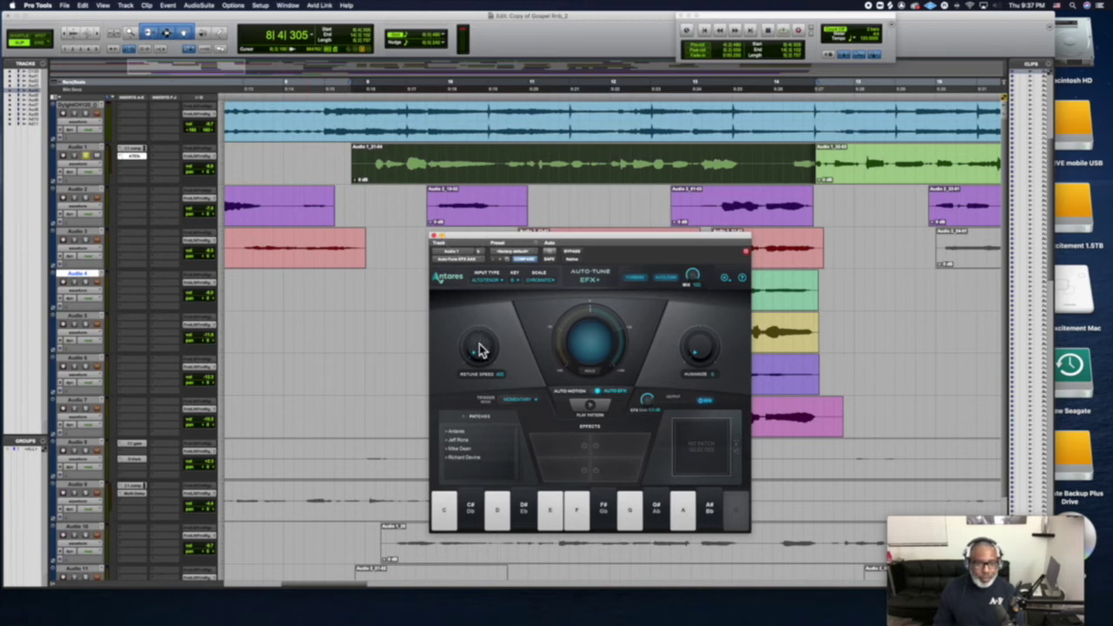
{"action": "key", "text": "space"}
{"action": "left_click_drag", "start_coordinate": [479, 346], "coordinate": [480, 159]}
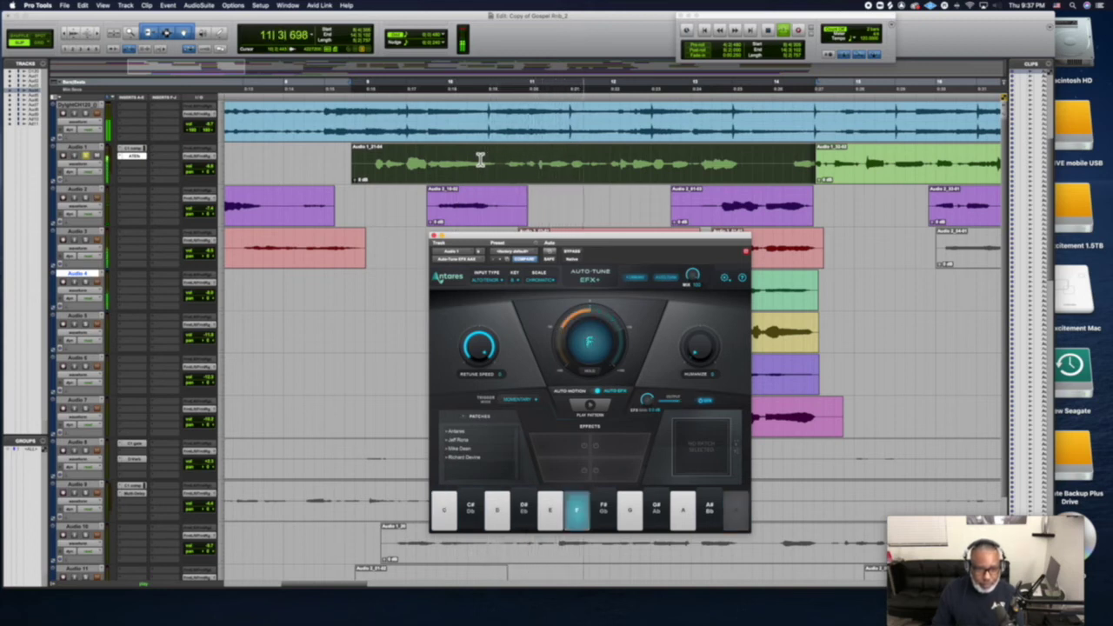
{"action": "key", "text": "space"}
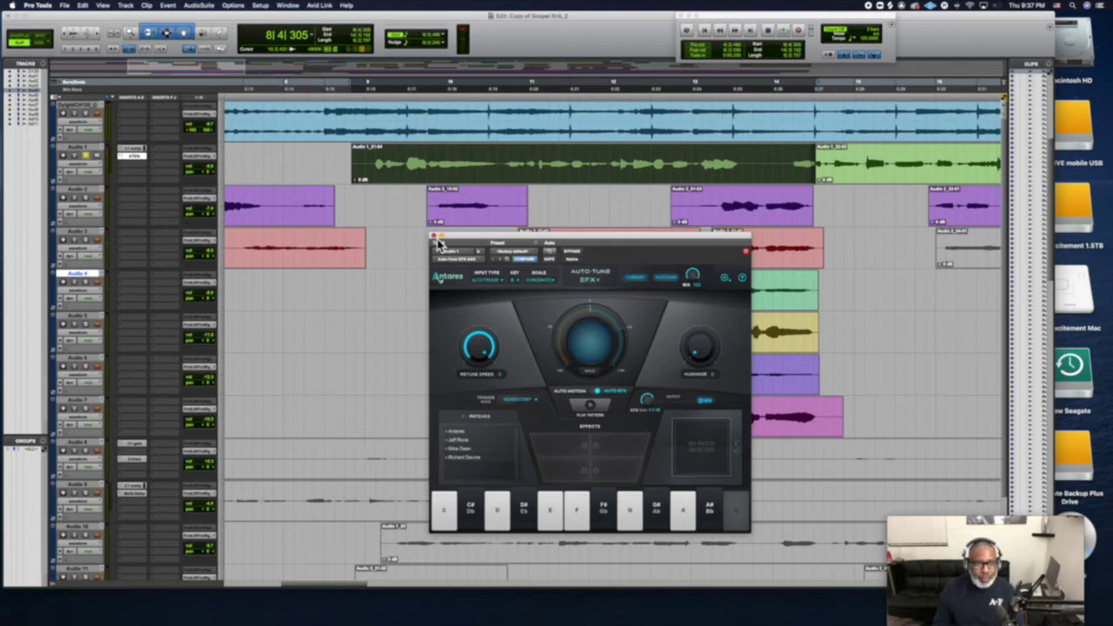
{"action": "left_click", "coordinate": [434, 237]}
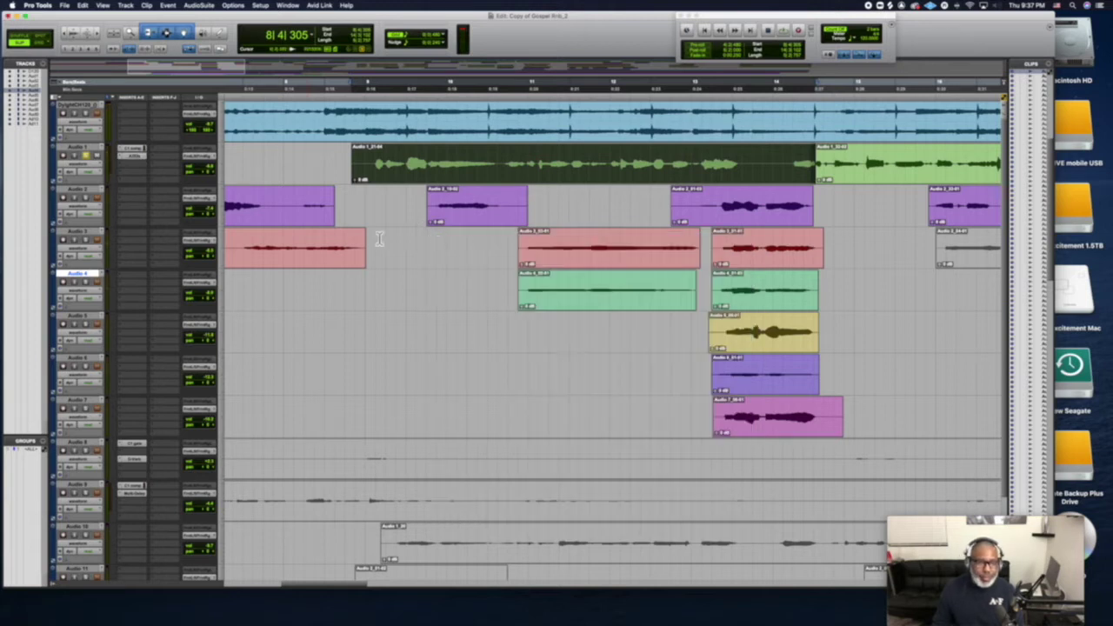
{"action": "left_click", "coordinate": [122, 158]}
Remove the C1 comp and the insert below it from Audio 1
{"action": "left_click", "coordinate": [143, 129]}
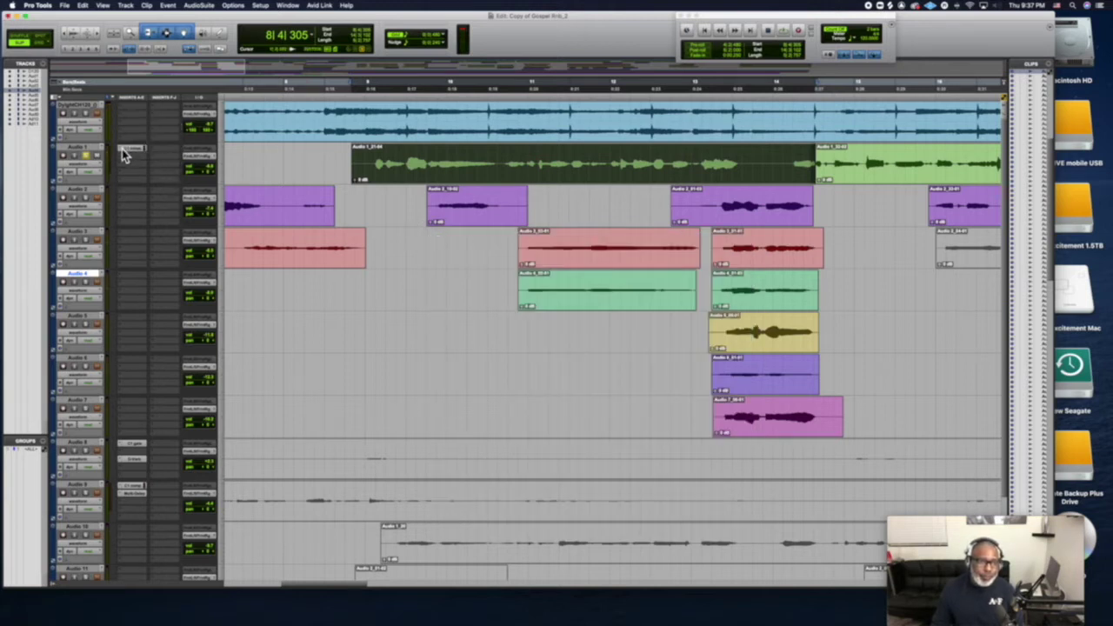
{"action": "left_click", "coordinate": [124, 151]}
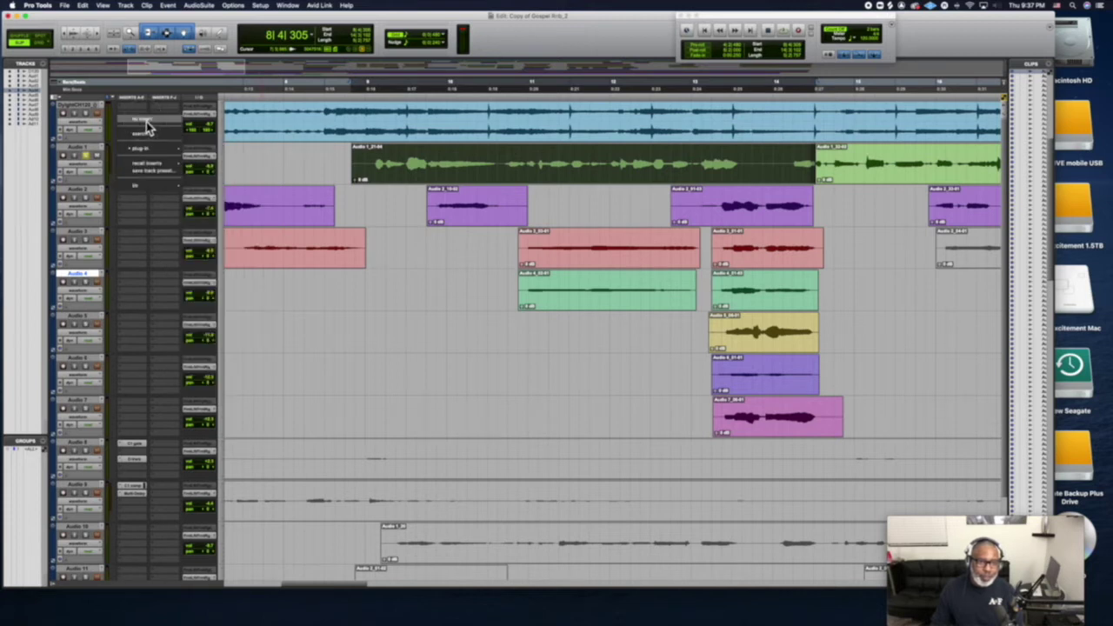
{"action": "left_click", "coordinate": [146, 122]}
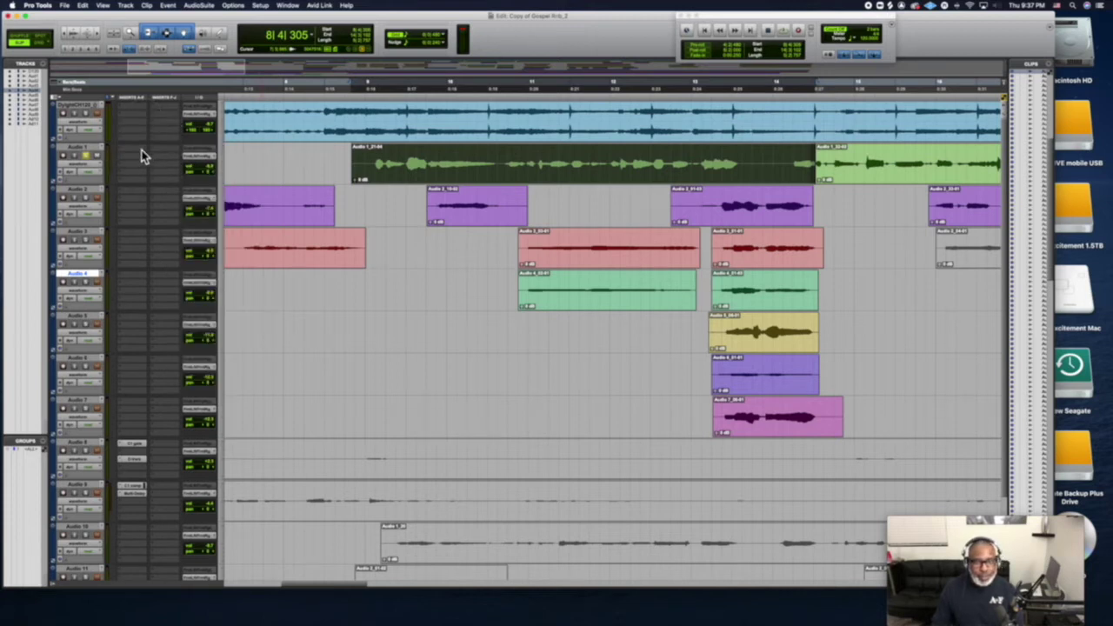
Add the Pitch Shift > Auto-Key plug-in to Audio 1's empty insert slot
{"action": "left_click", "coordinate": [143, 155]}
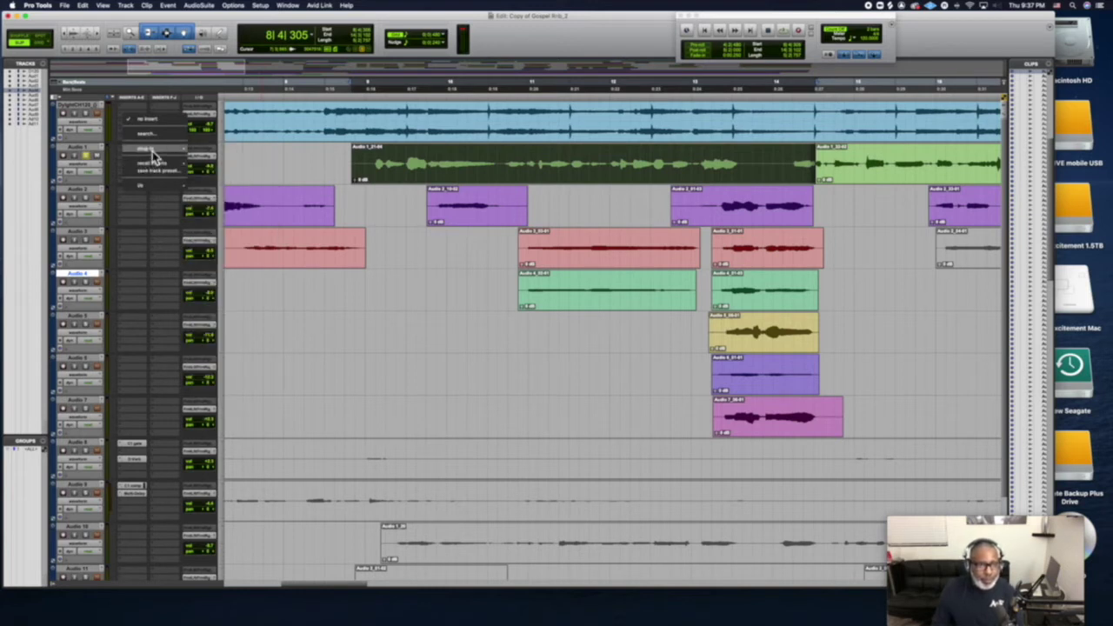
{"action": "mouse_move", "coordinate": [168, 153]}
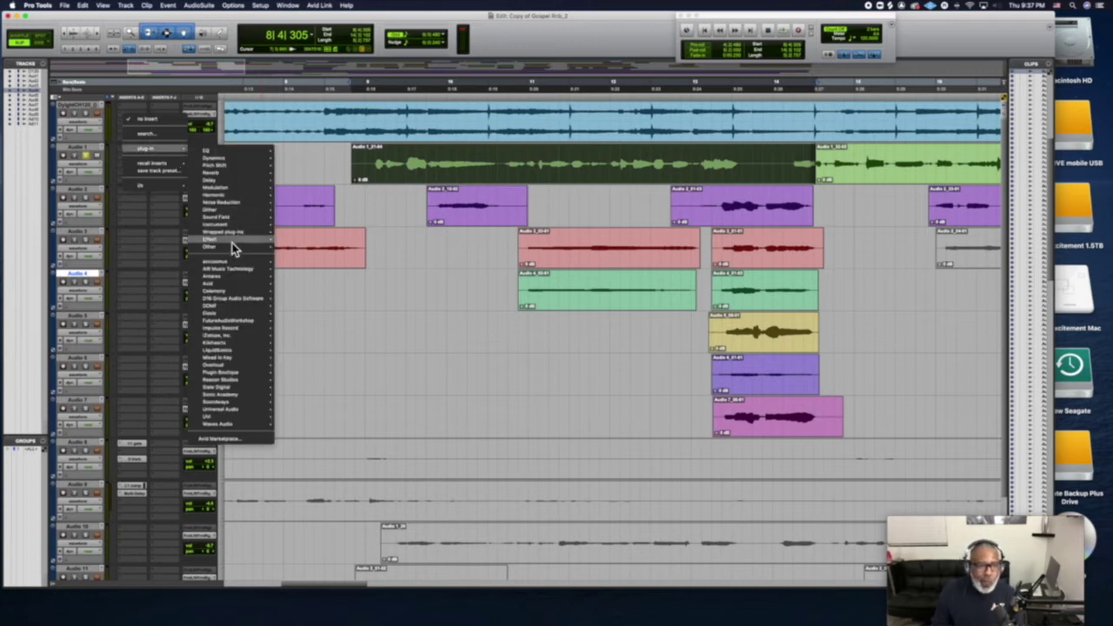
{"action": "mouse_move", "coordinate": [231, 248]}
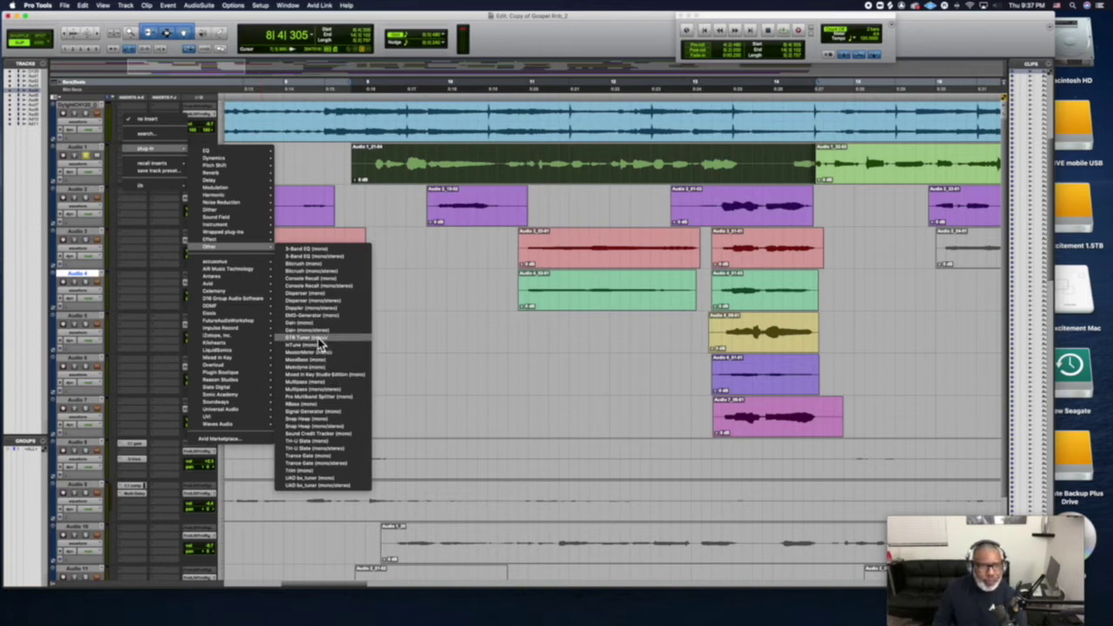
{"action": "mouse_move", "coordinate": [213, 167]}
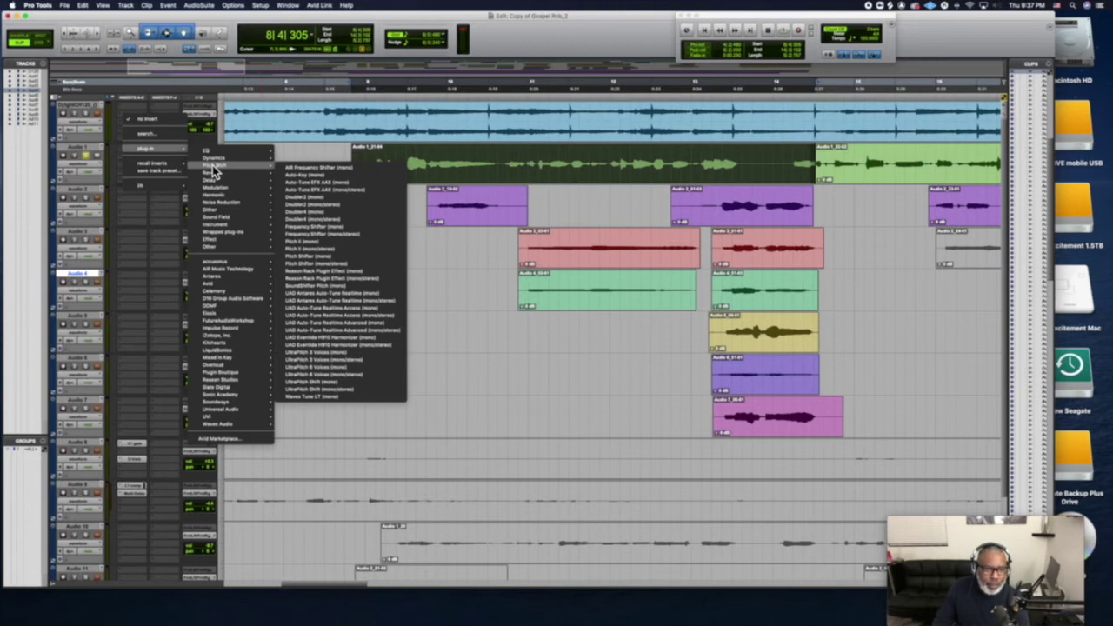
{"action": "left_click", "coordinate": [291, 179]}
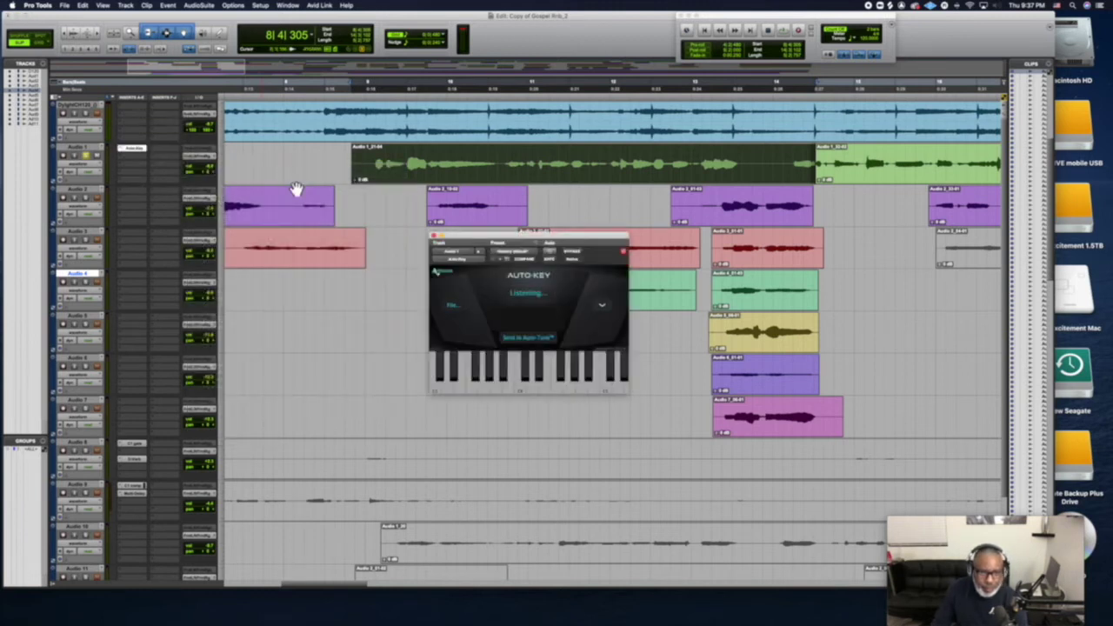
Play the vocal until Auto-Key detects the key as C Minor, then stop
{"action": "key", "text": "space"}
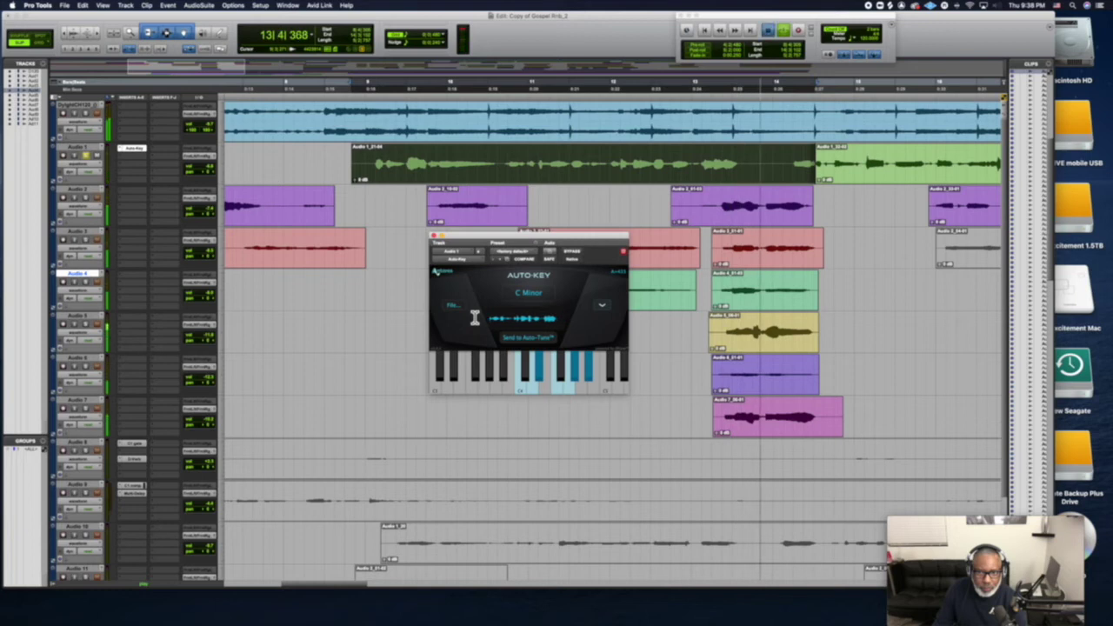
{"action": "key", "text": "space"}
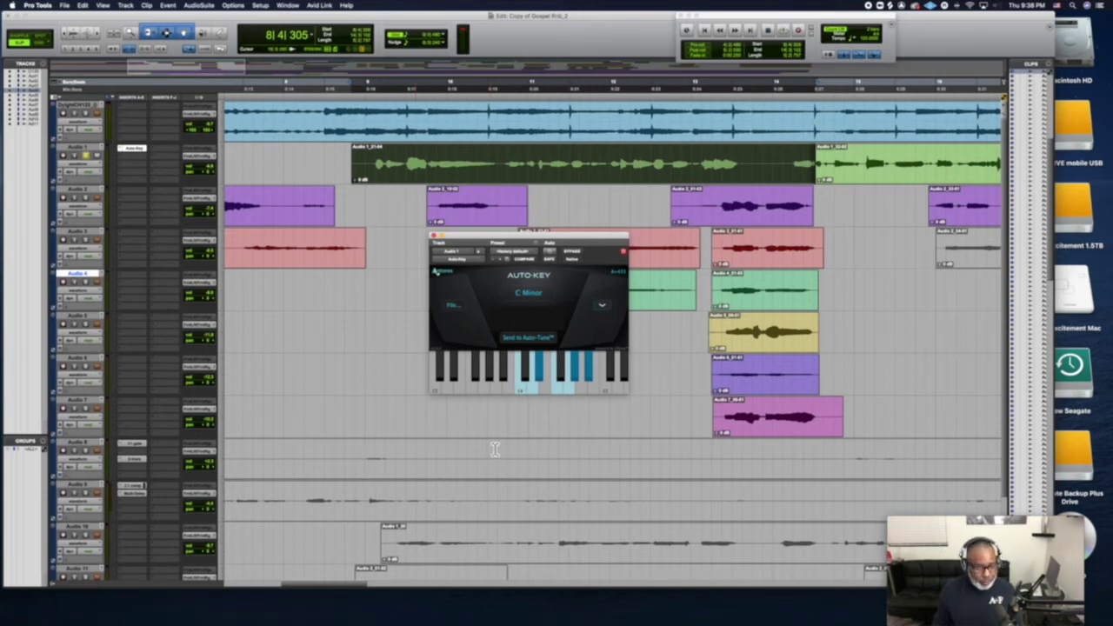
{"action": "scroll", "coordinate": [138, 401], "scroll_direction": "down", "scroll_amount": 2}
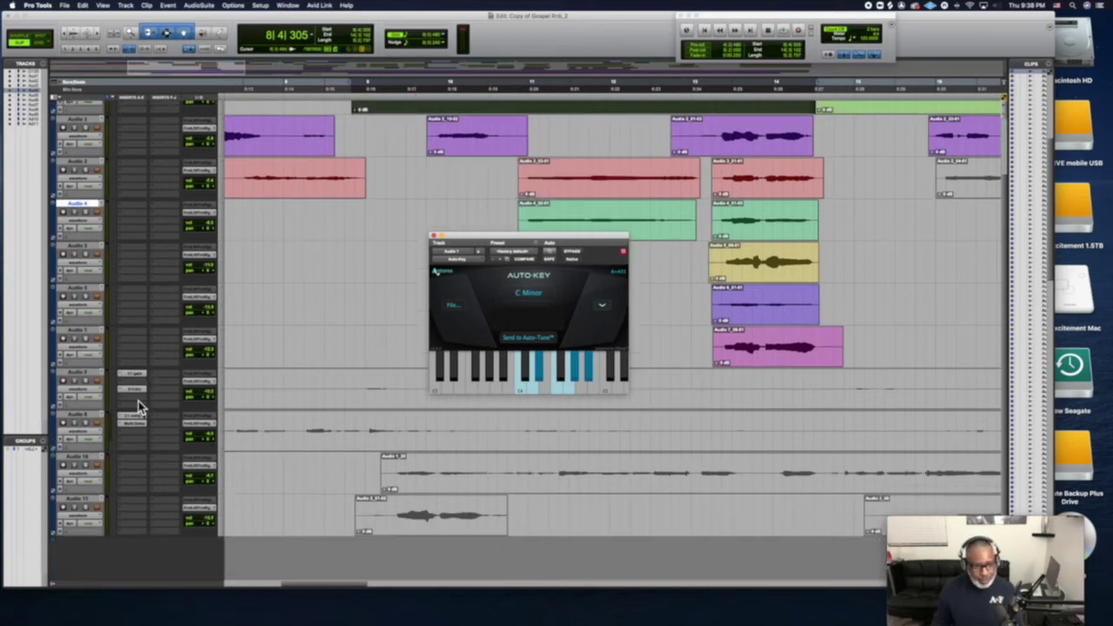
{"action": "scroll", "coordinate": [138, 401], "scroll_direction": "up", "scroll_amount": 2}
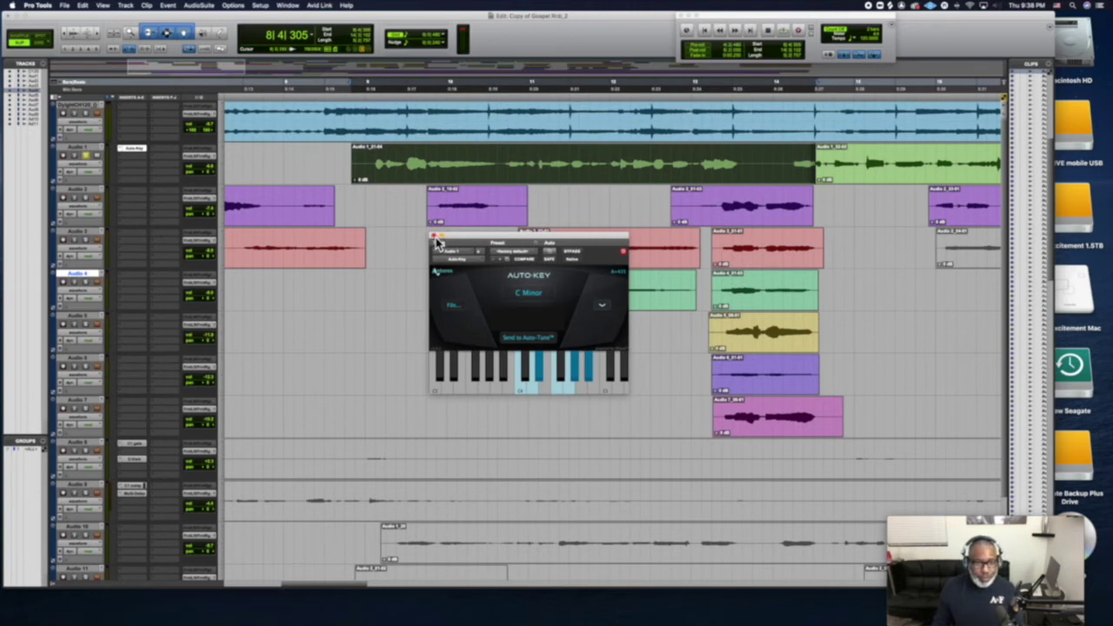
Close Auto-Key and insert Pitch Shift > Auto-Tune EFX+ on Audio 1
{"action": "left_click", "coordinate": [435, 237]}
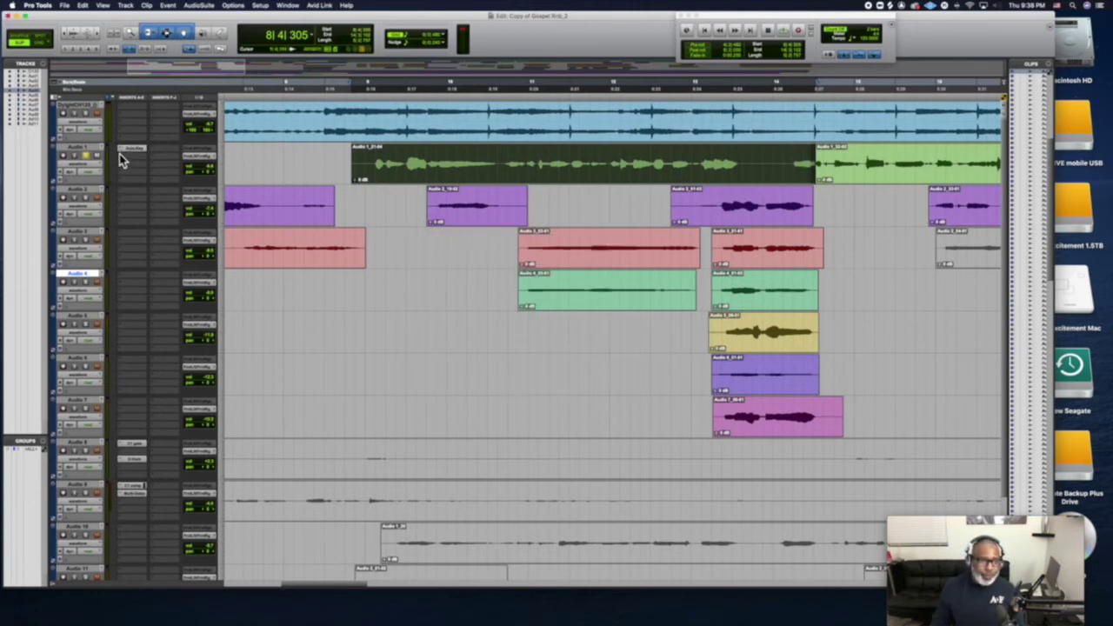
{"action": "left_click", "coordinate": [120, 152]}
{"action": "mouse_move", "coordinate": [150, 154]}
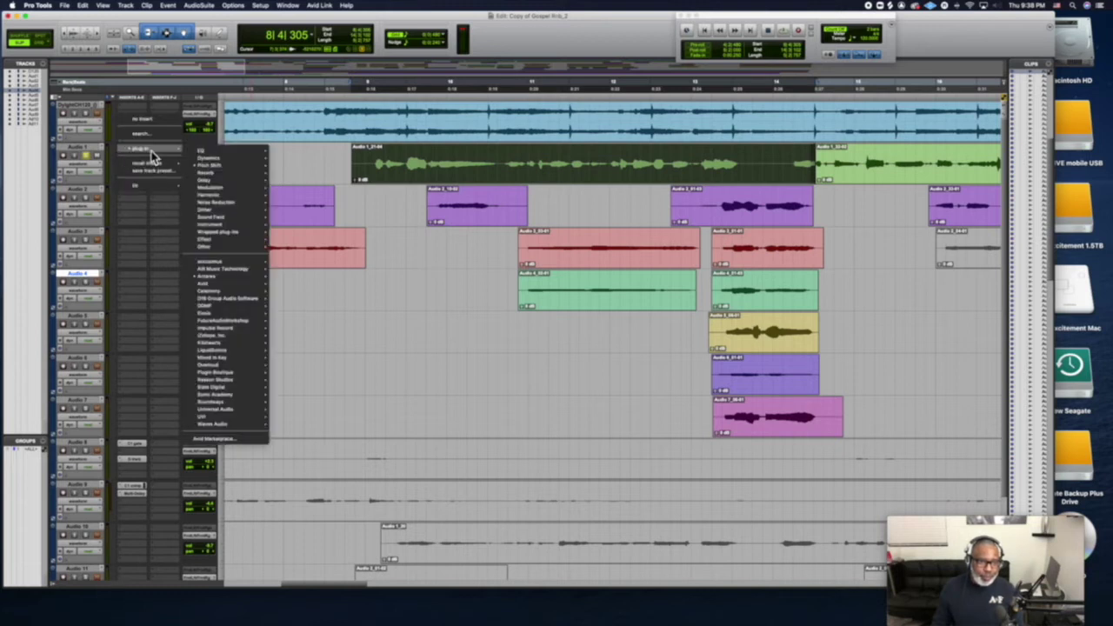
{"action": "mouse_move", "coordinate": [205, 171]}
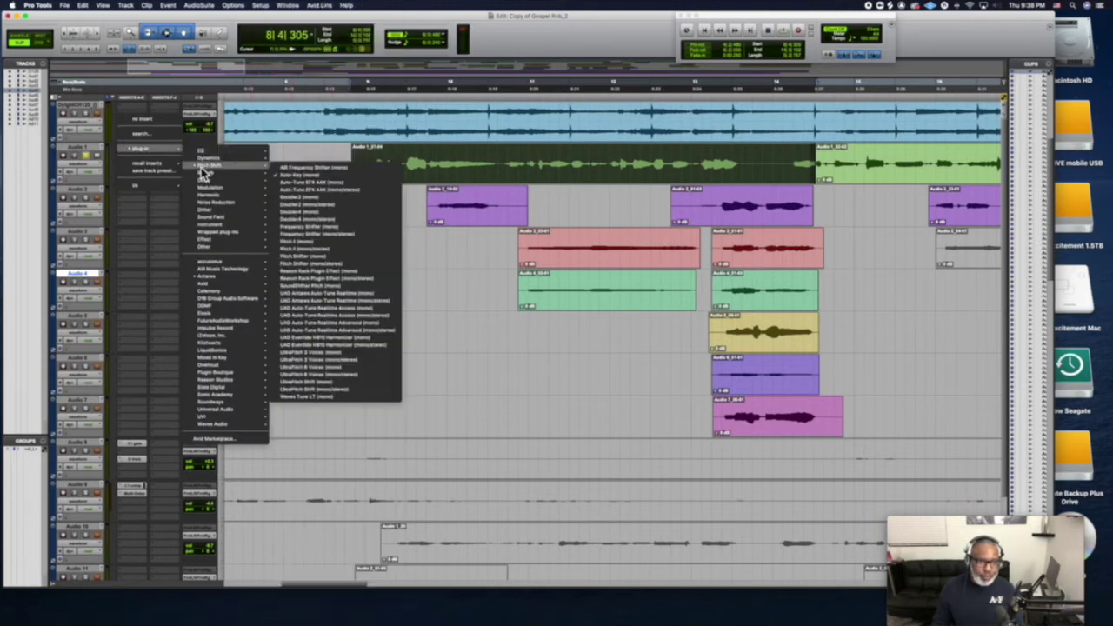
{"action": "left_click", "coordinate": [284, 188]}
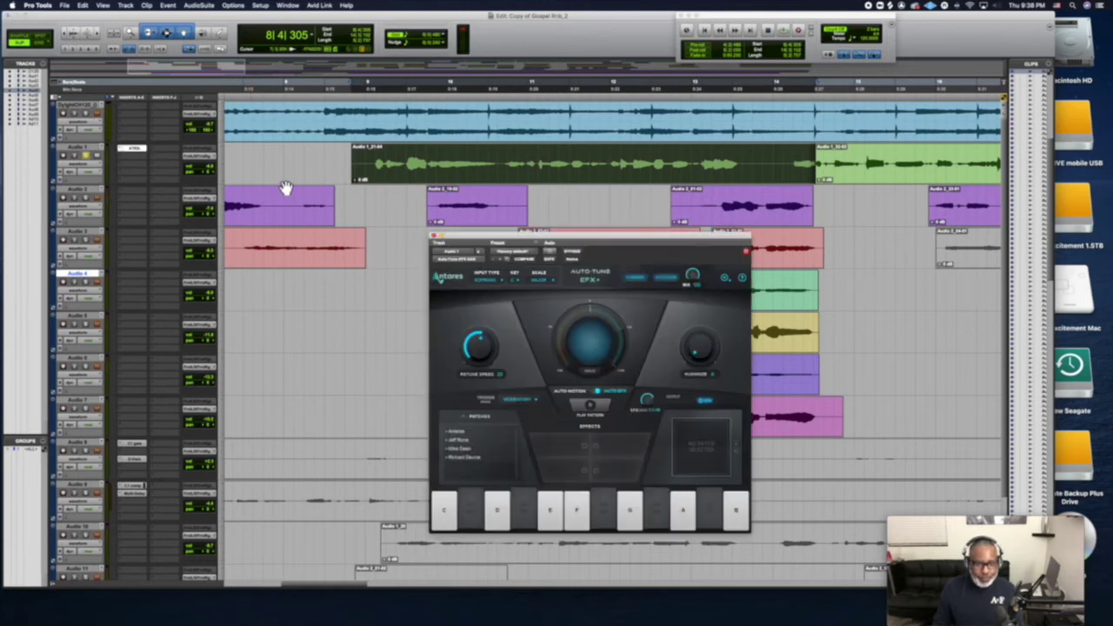
Set the Auto-Tune scale to Minor, change the voice input type, audition, and close it
{"action": "left_click", "coordinate": [540, 278]}
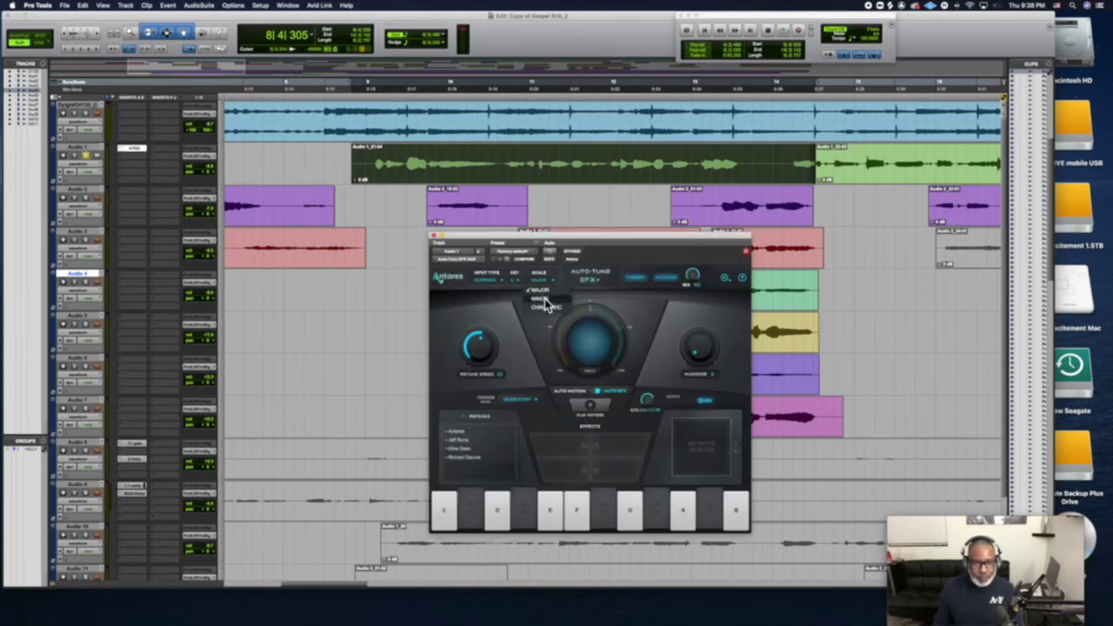
{"action": "left_click", "coordinate": [543, 299]}
{"action": "left_click", "coordinate": [488, 279]}
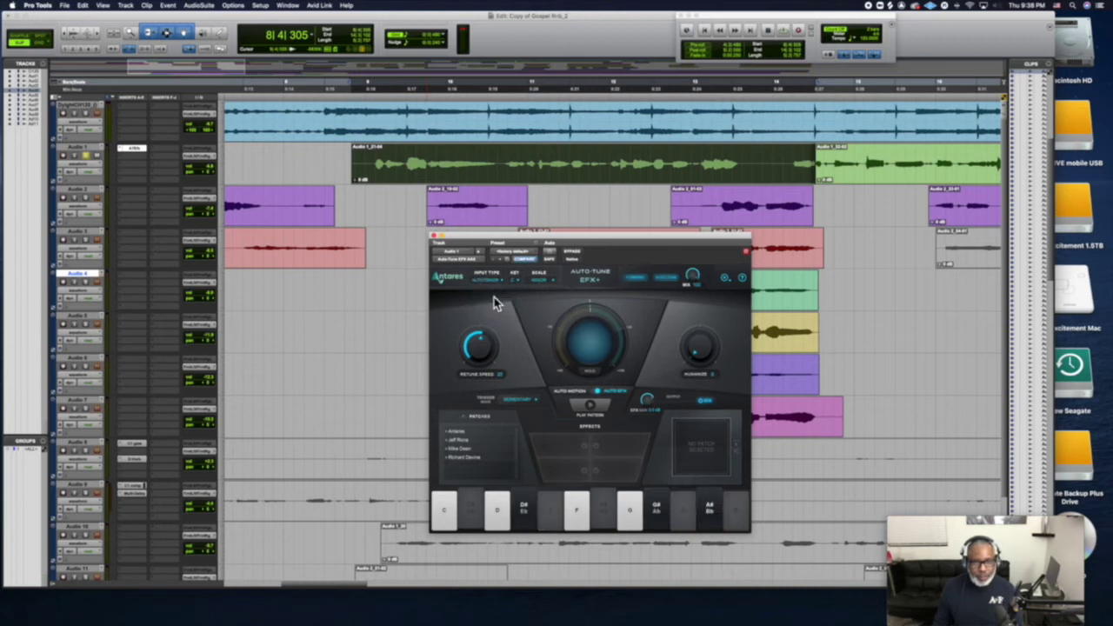
{"action": "key", "text": "space"}
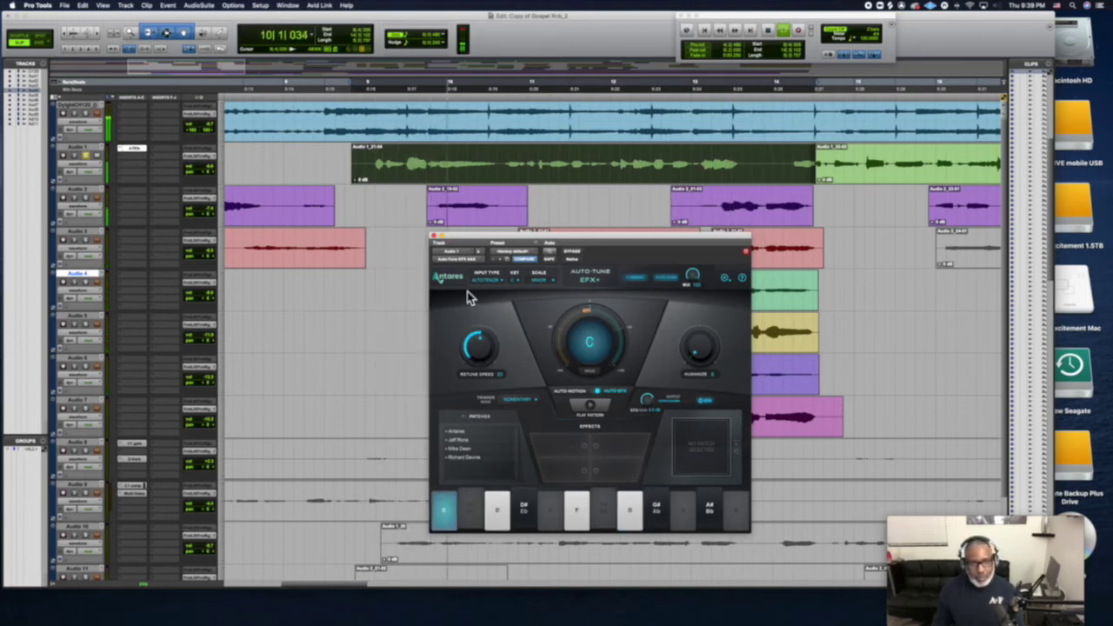
{"action": "left_click", "coordinate": [436, 236]}
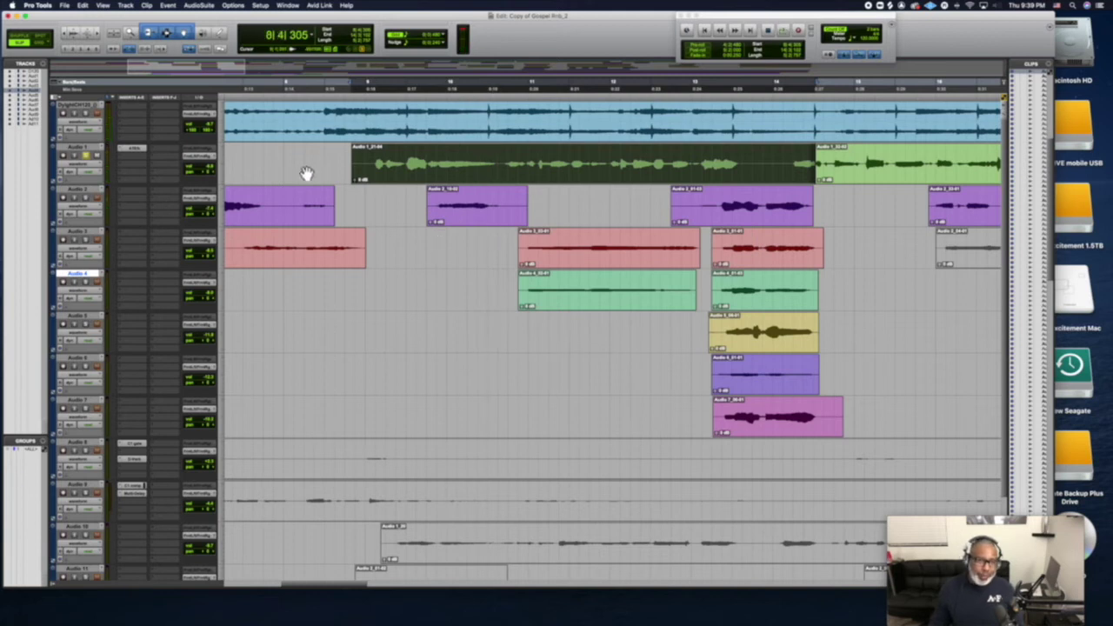
Insert the Q10 mono EQ on Audio 1, start playback, and switch band 1 to high-pass
{"action": "left_click", "coordinate": [138, 160]}
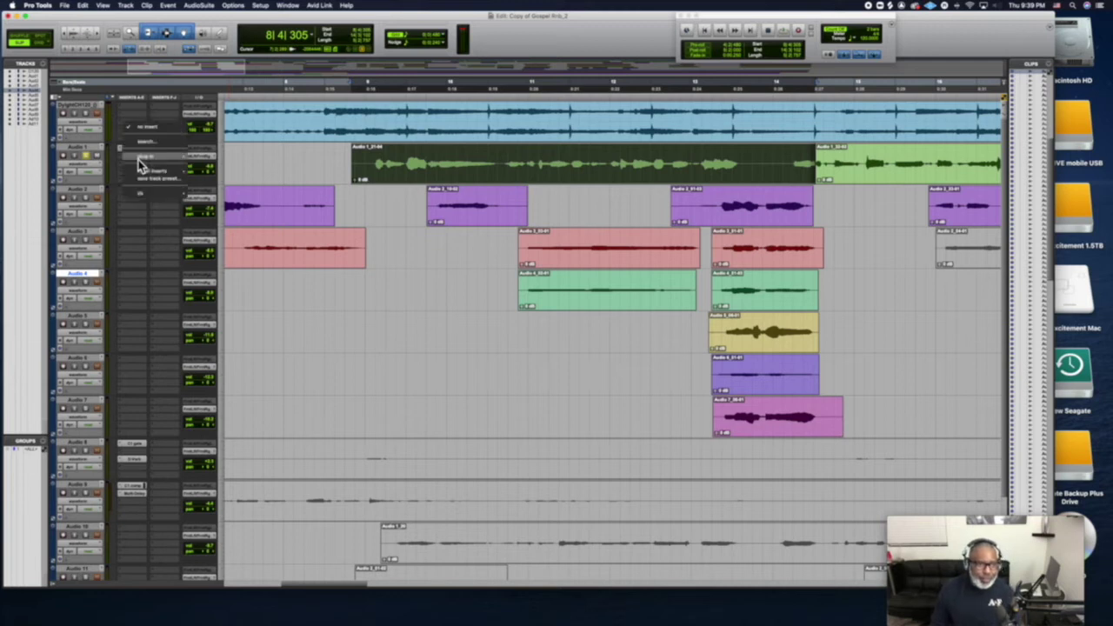
{"action": "mouse_move", "coordinate": [138, 160]}
{"action": "mouse_move", "coordinate": [215, 162]}
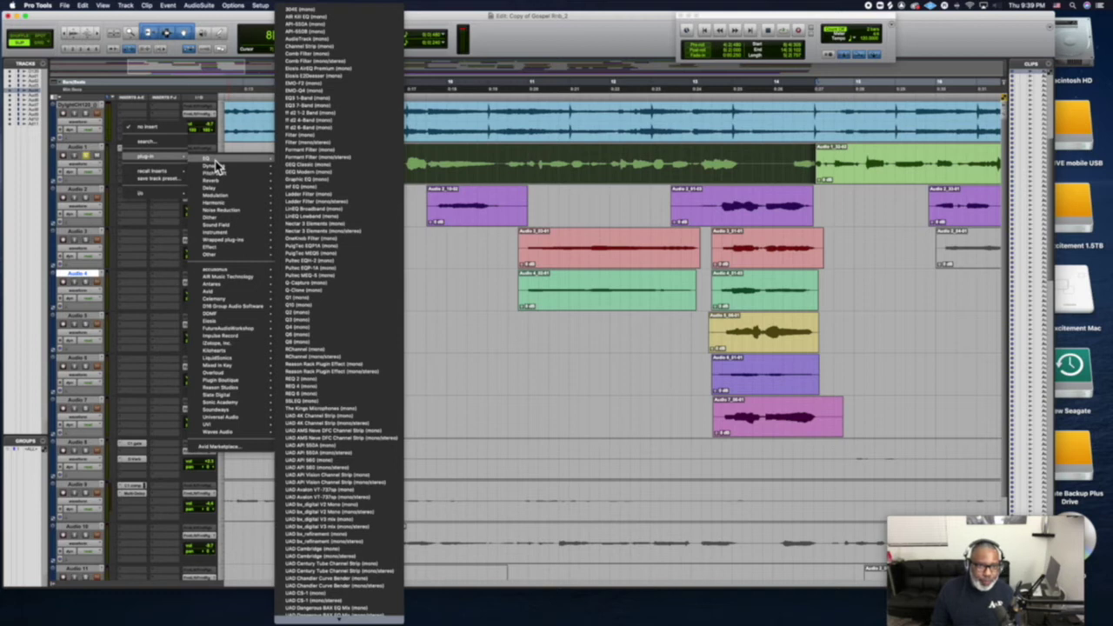
{"action": "left_click", "coordinate": [333, 306]}
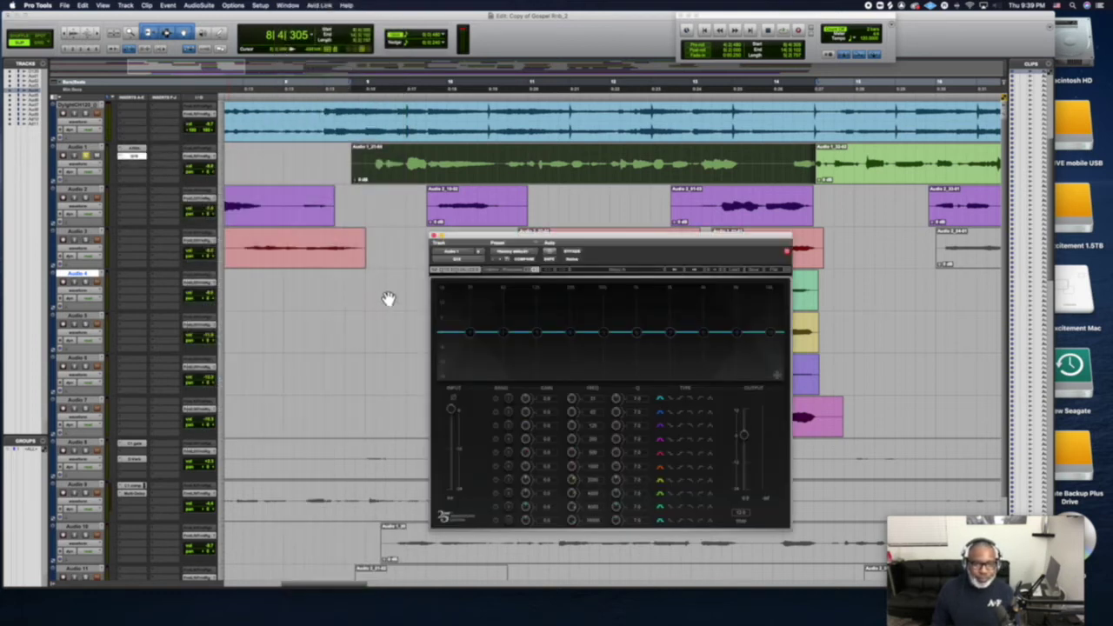
{"action": "key", "text": "space"}
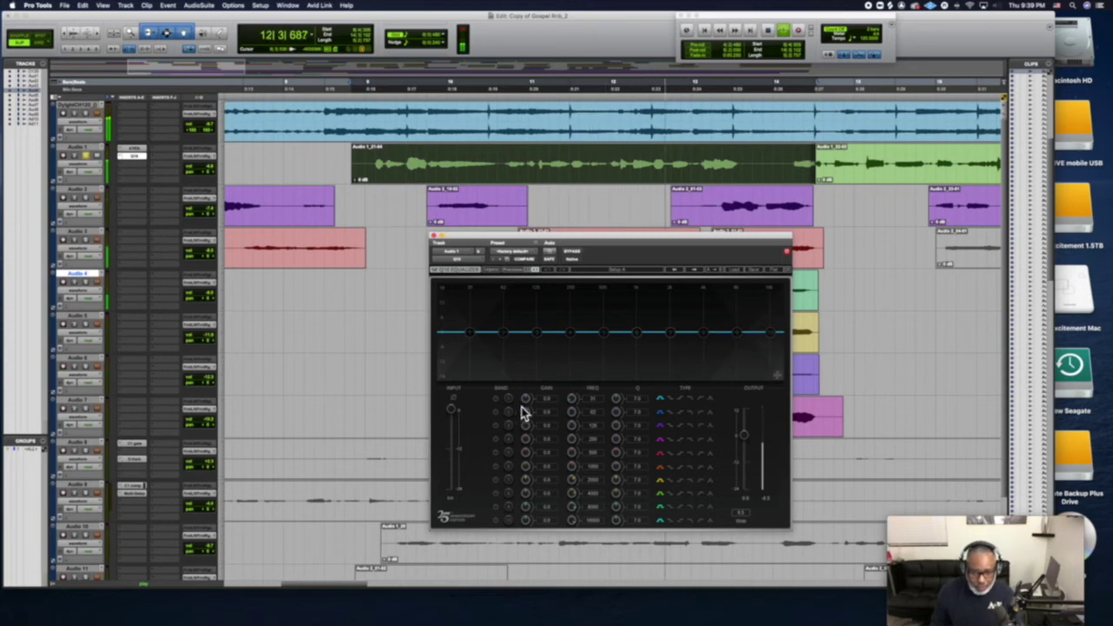
{"action": "left_click", "coordinate": [703, 400]}
Build a steep low cut by enabling Q10 bands 1–3 as high-pass filters, leaving band 4 off
{"action": "left_click", "coordinate": [702, 412]}
{"action": "left_click", "coordinate": [701, 426]}
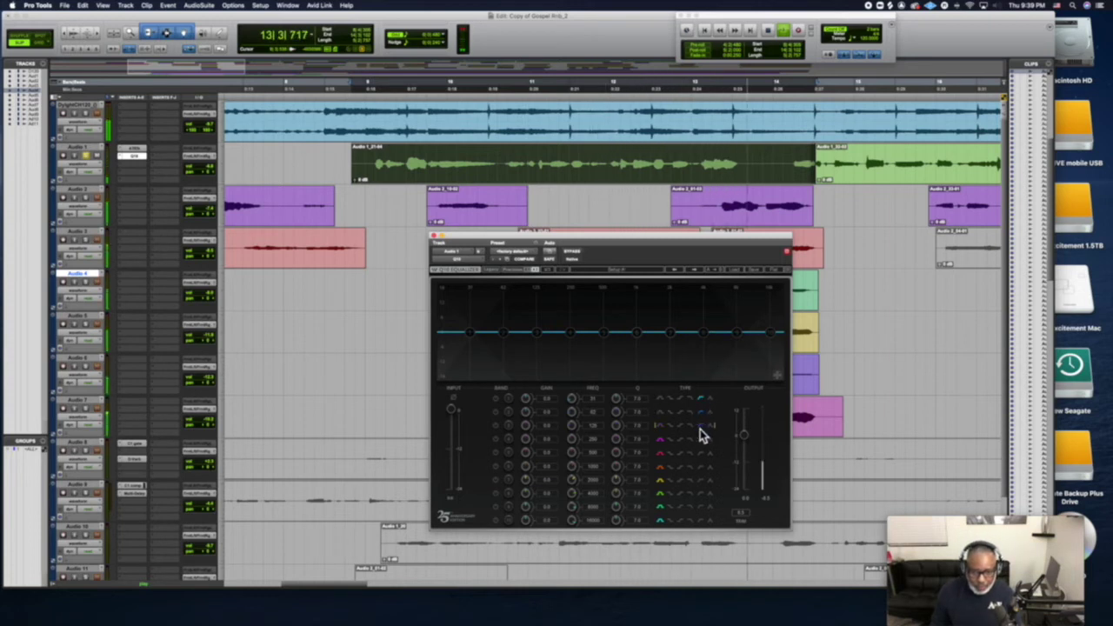
{"action": "left_click", "coordinate": [497, 402]}
{"action": "left_click", "coordinate": [497, 412]}
{"action": "left_click", "coordinate": [497, 426]}
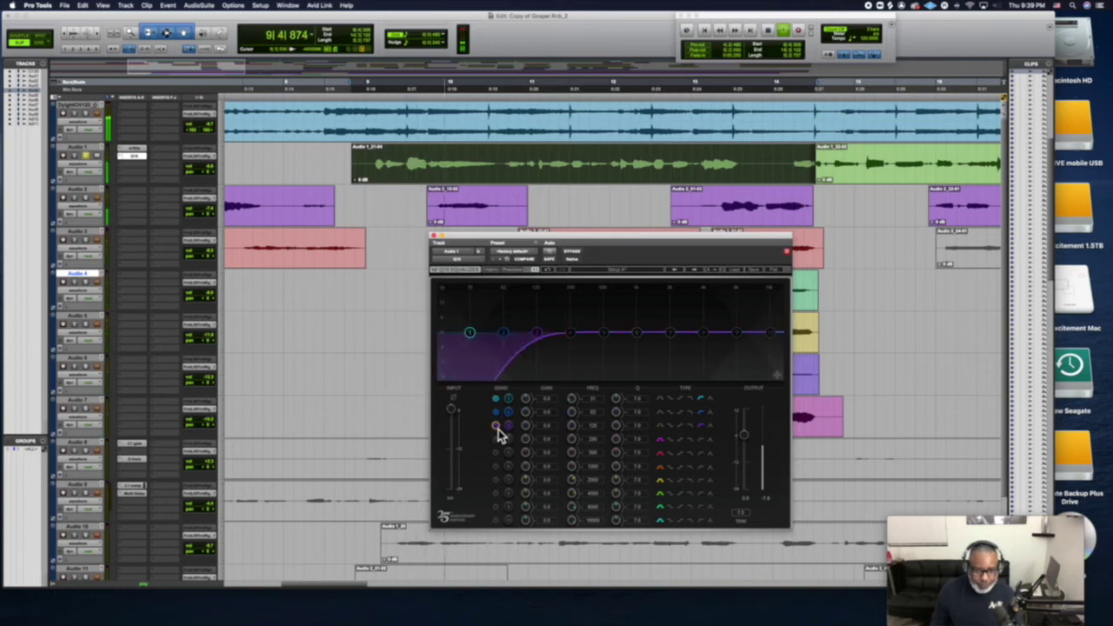
{"action": "left_click", "coordinate": [701, 440]}
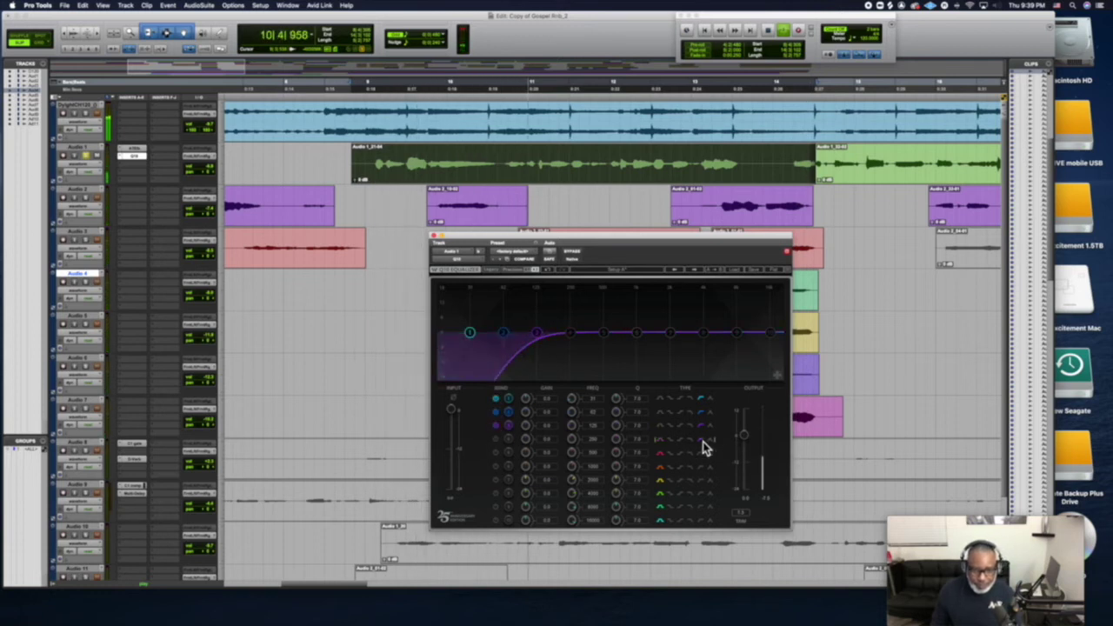
{"action": "left_click", "coordinate": [496, 439]}
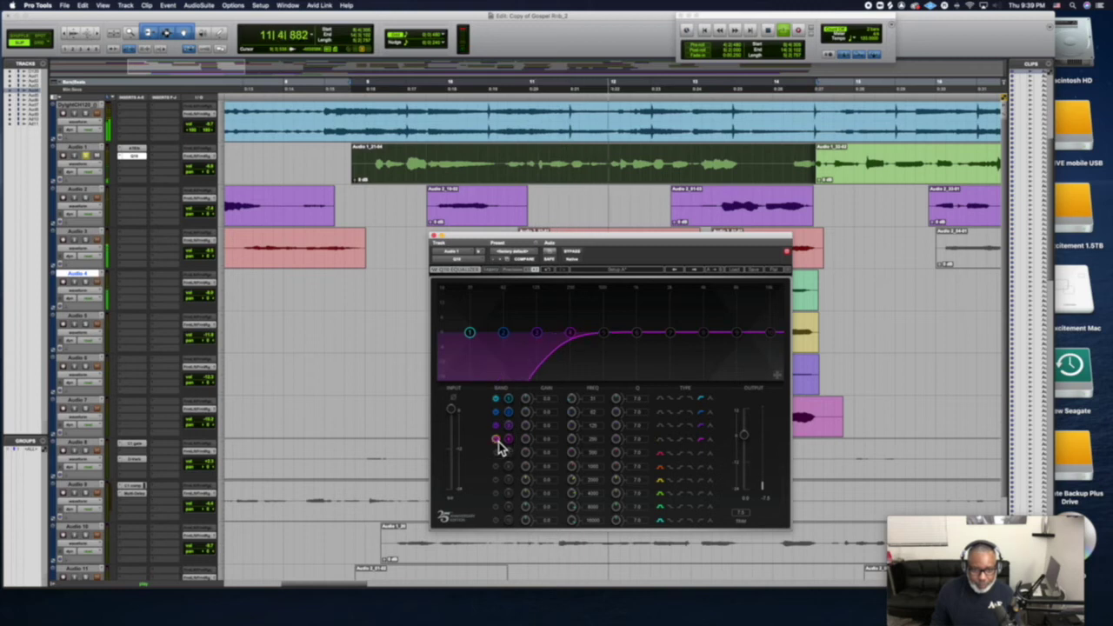
{"action": "left_click", "coordinate": [496, 439]}
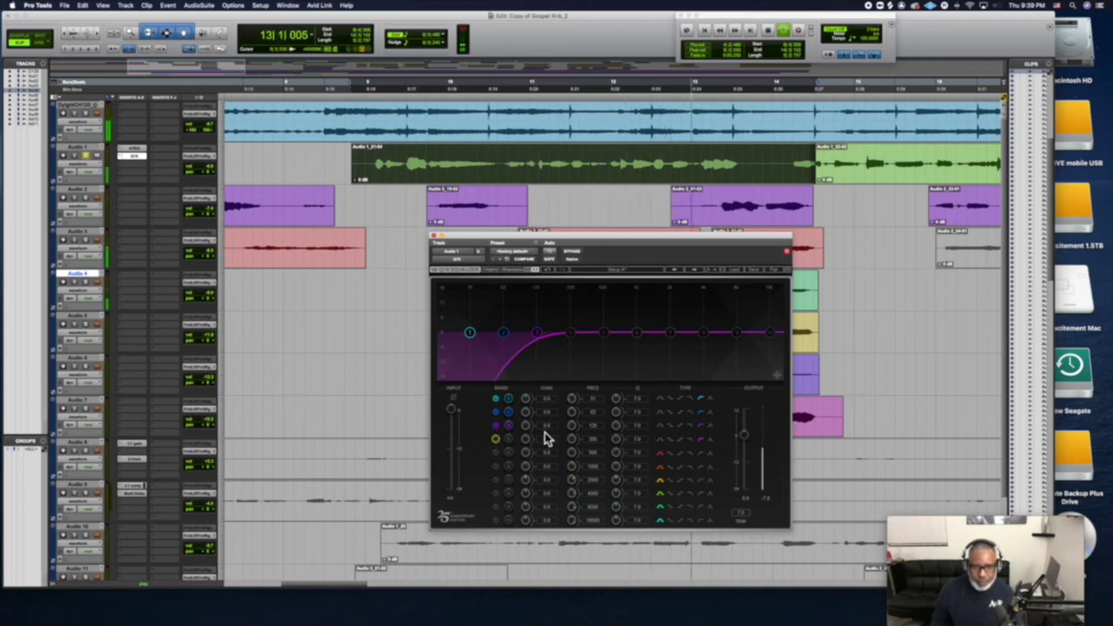
Boost the highs with band 9, add a gentle mid lift, solo Audio 1, raise the output, and stop
{"action": "left_click", "coordinate": [736, 332]}
{"action": "mouse_move", "coordinate": [736, 332]}
{"action": "left_mouse_down"}
{"action": "mouse_move", "coordinate": [743, 313]}
{"action": "mouse_move", "coordinate": [723, 304]}
{"action": "mouse_move", "coordinate": [737, 310]}
{"action": "left_mouse_up"}
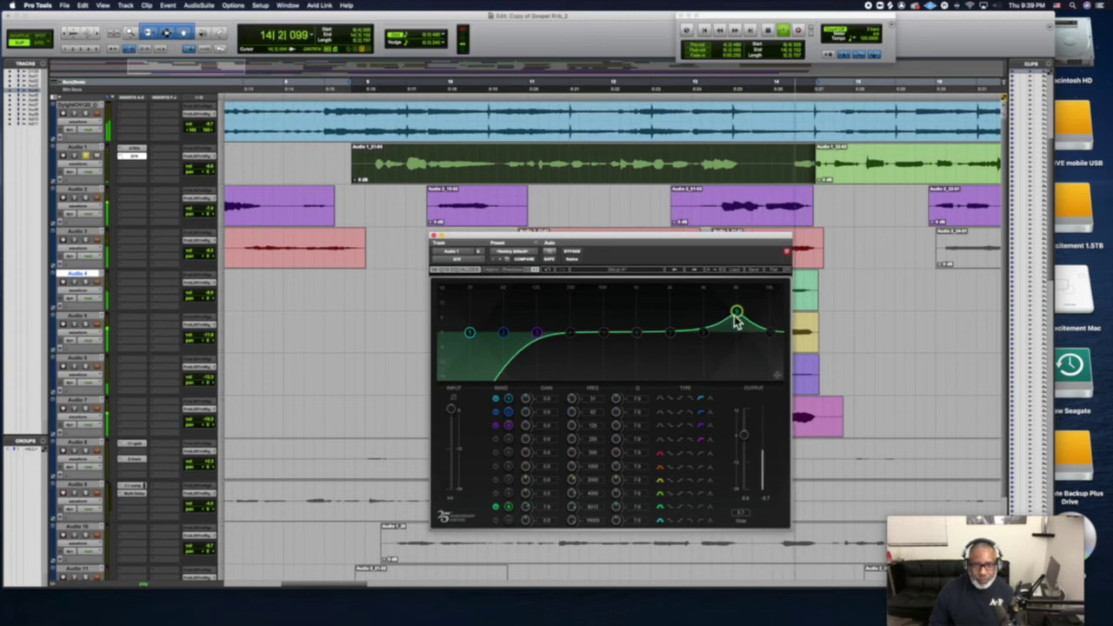
{"action": "left_click_drag", "start_coordinate": [671, 334], "coordinate": [669, 328]}
{"action": "left_click", "coordinate": [86, 156]}
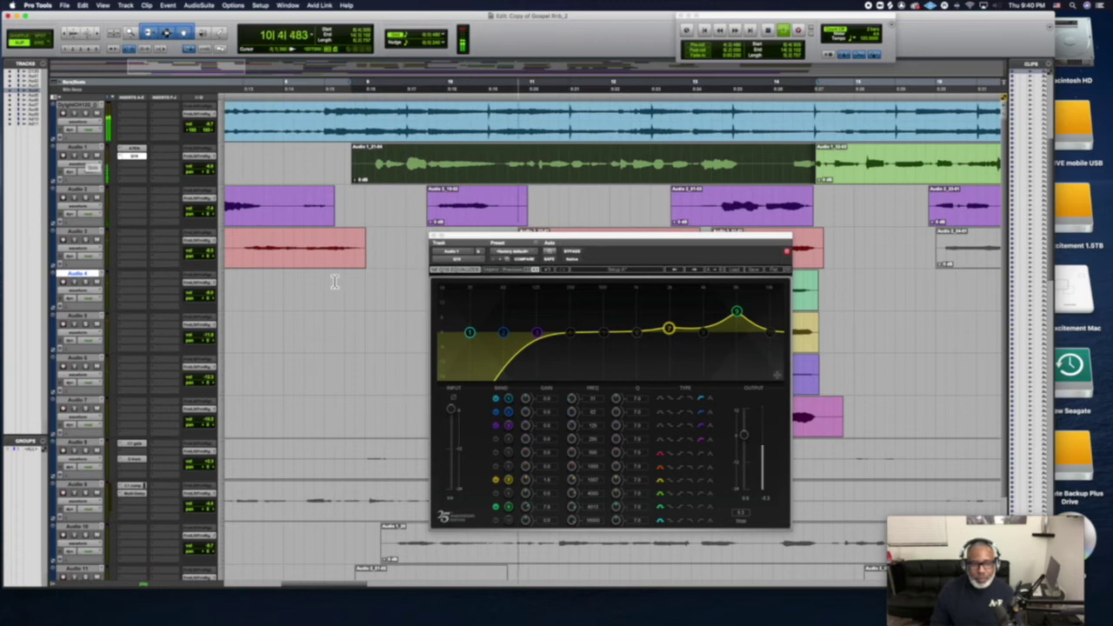
{"action": "left_click_drag", "start_coordinate": [743, 436], "coordinate": [744, 432]}
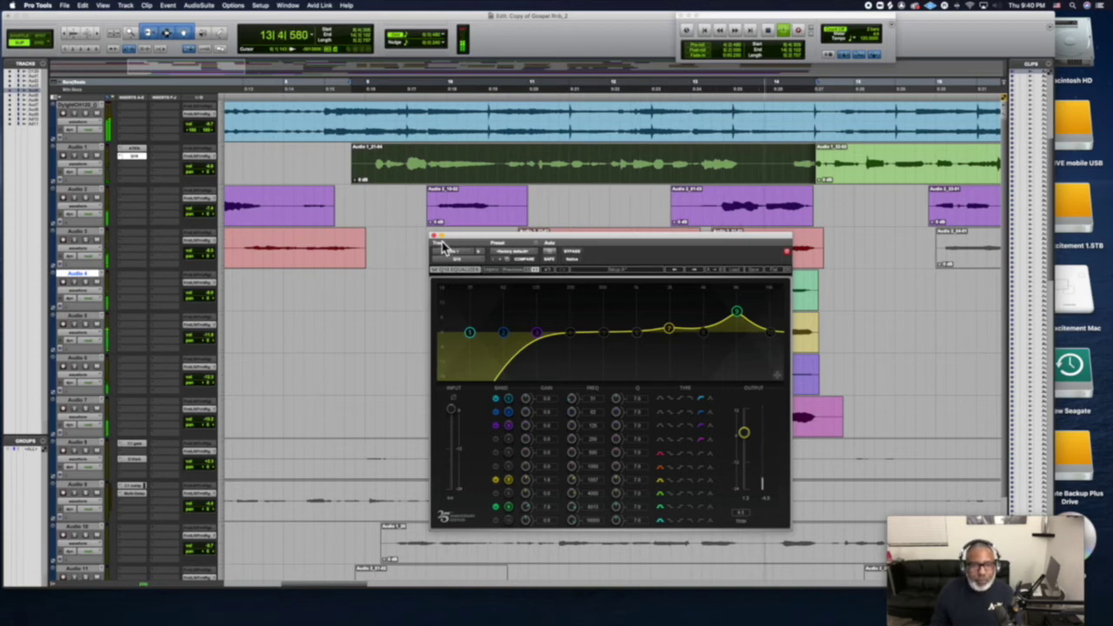
{"action": "key", "text": "space"}
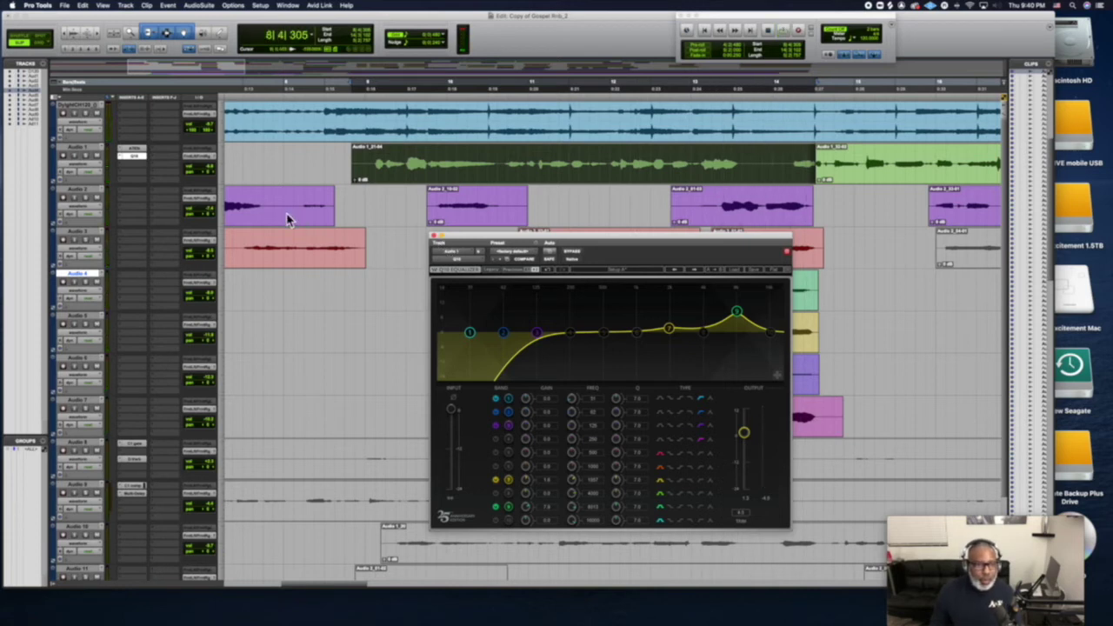
Close the EQ, insert a reverb plug-in on Audio 1, and play the soloed vocal
{"action": "left_click", "coordinate": [434, 238]}
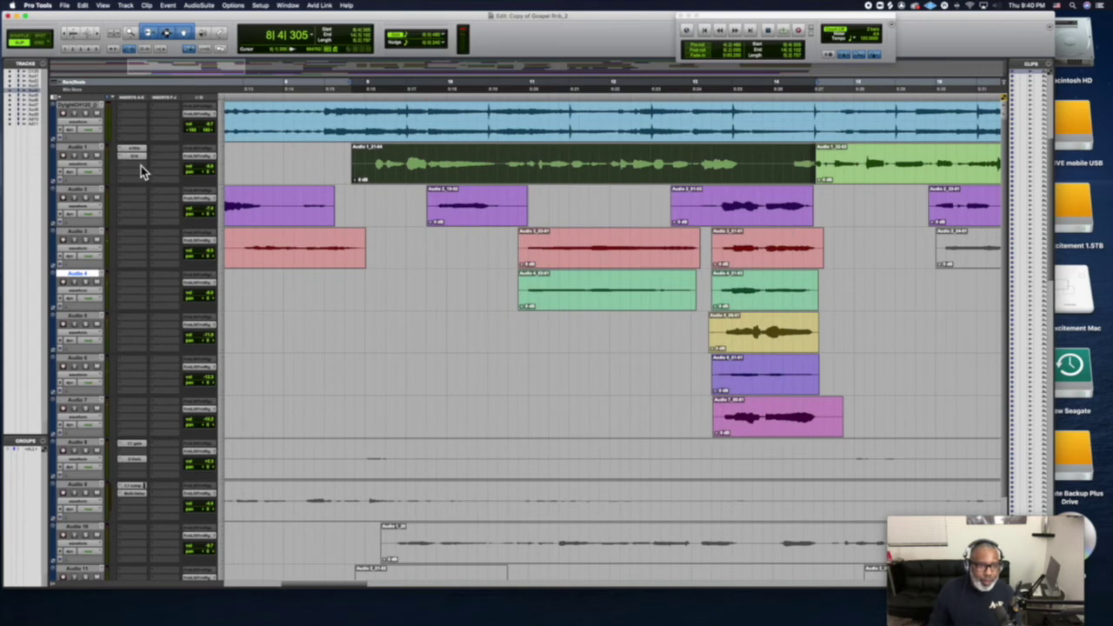
{"action": "left_click", "coordinate": [141, 165]}
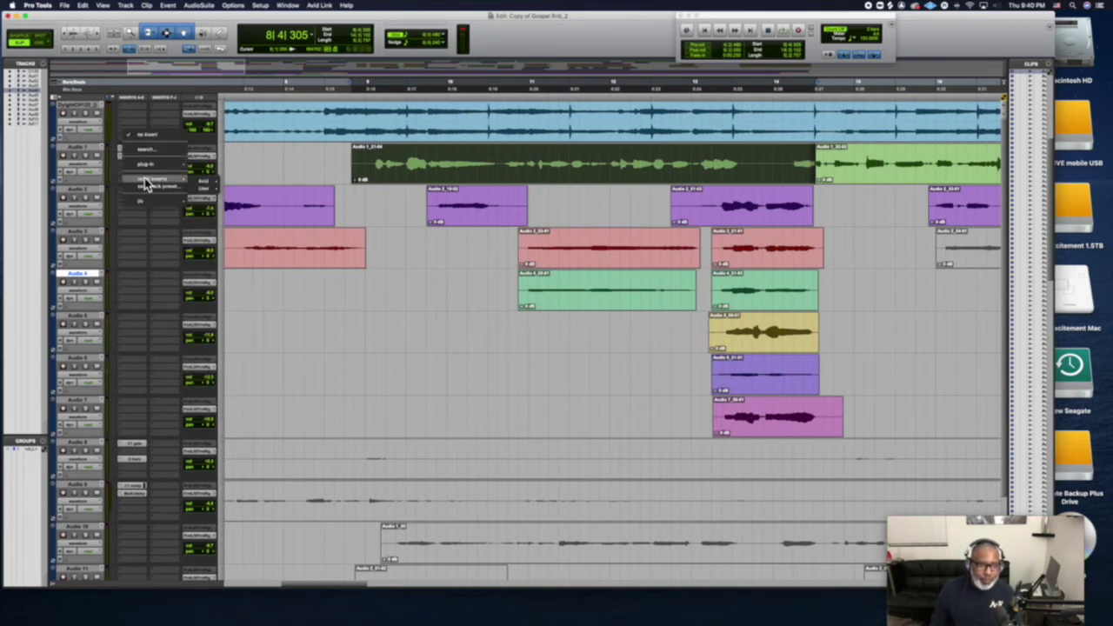
{"action": "mouse_move", "coordinate": [169, 164]}
{"action": "mouse_move", "coordinate": [222, 191]}
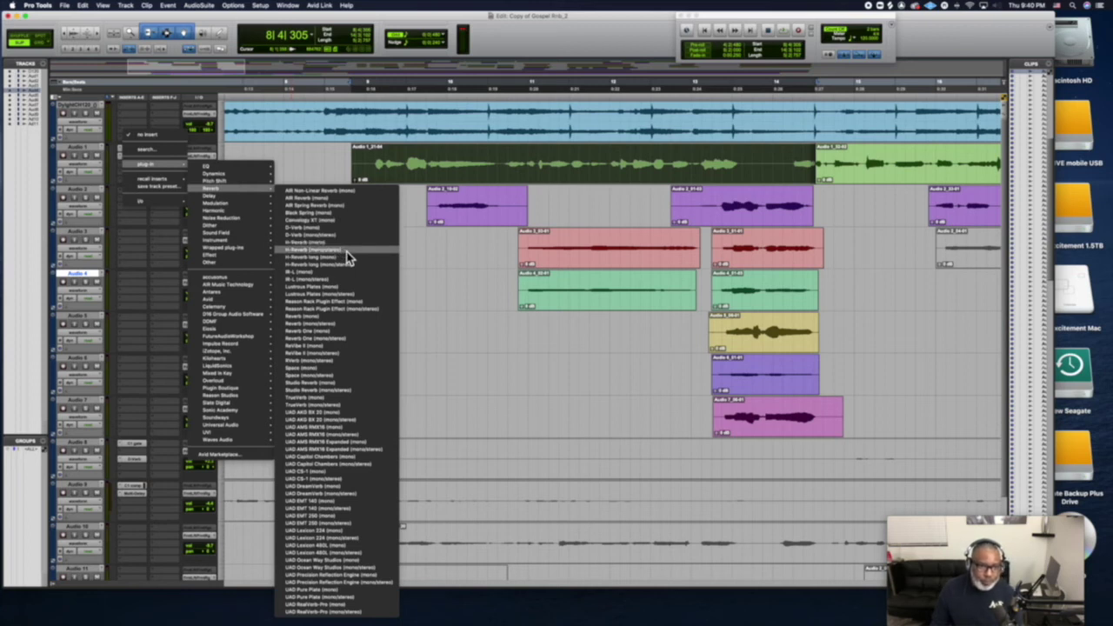
{"action": "left_click", "coordinate": [337, 206]}
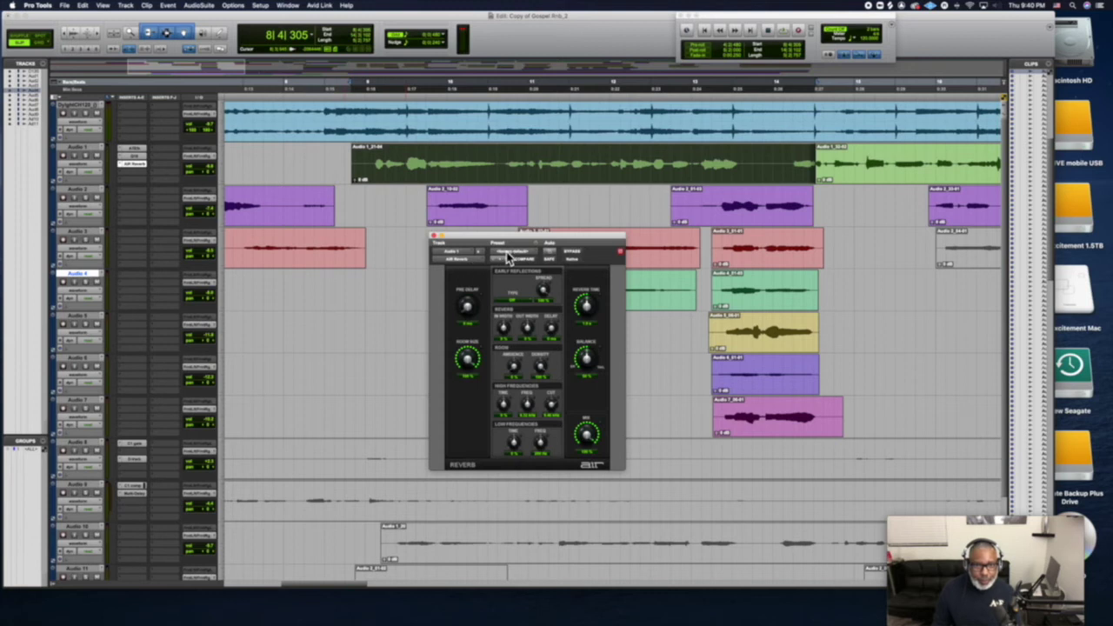
{"action": "key", "text": "space"}
{"action": "left_click", "coordinate": [88, 157]}
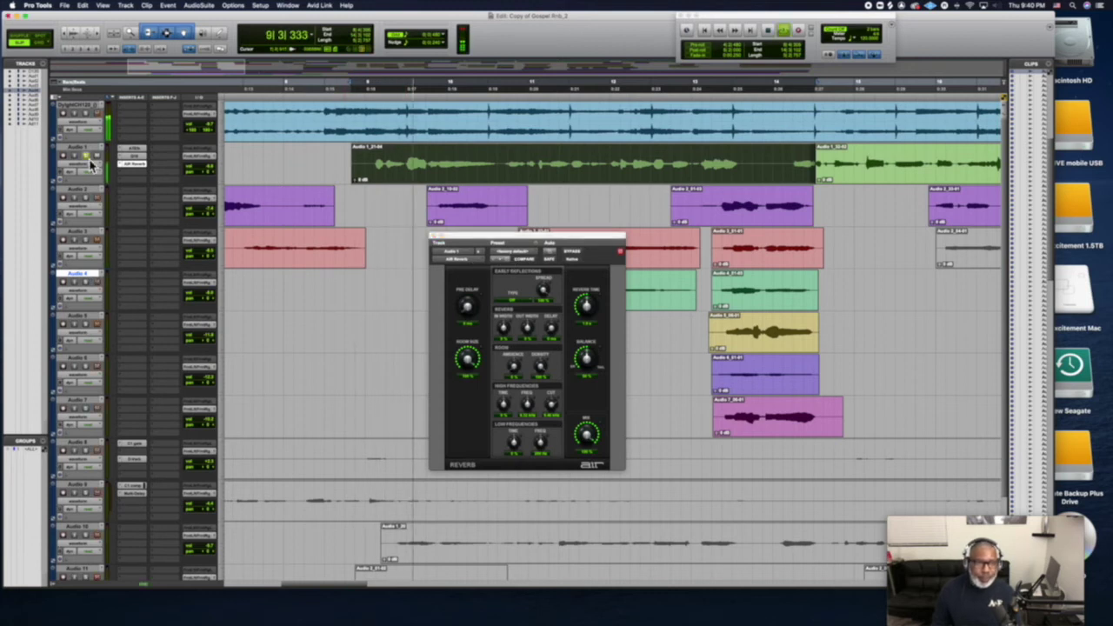
Load the 02 Basic Medium reverb preset, stop playback, and close the reverb window
{"action": "left_click", "coordinate": [506, 251]}
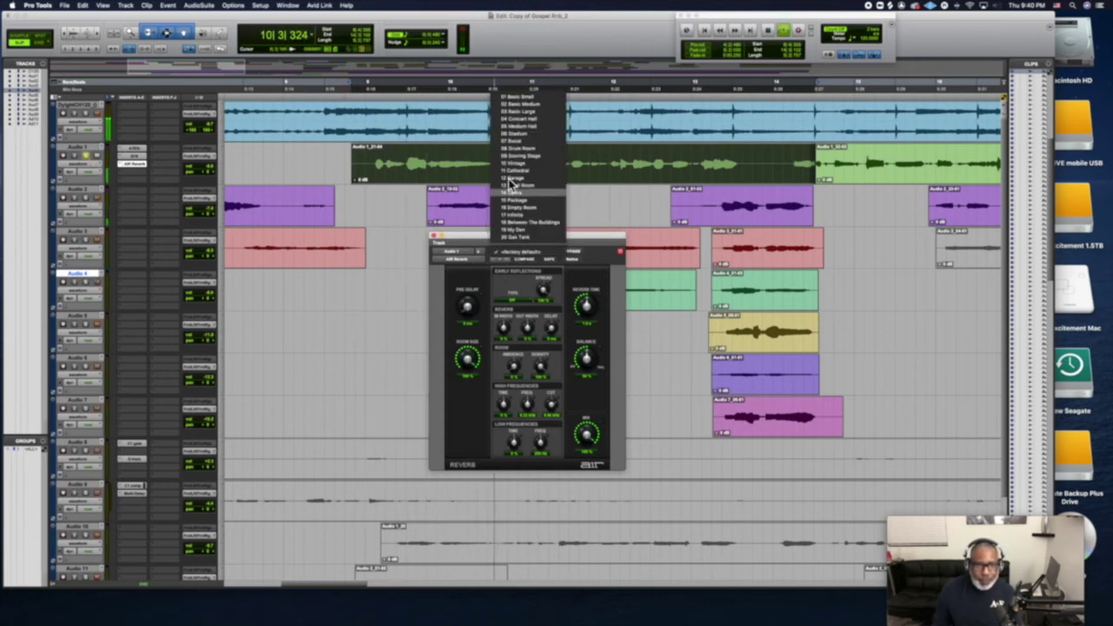
{"action": "left_click", "coordinate": [509, 104]}
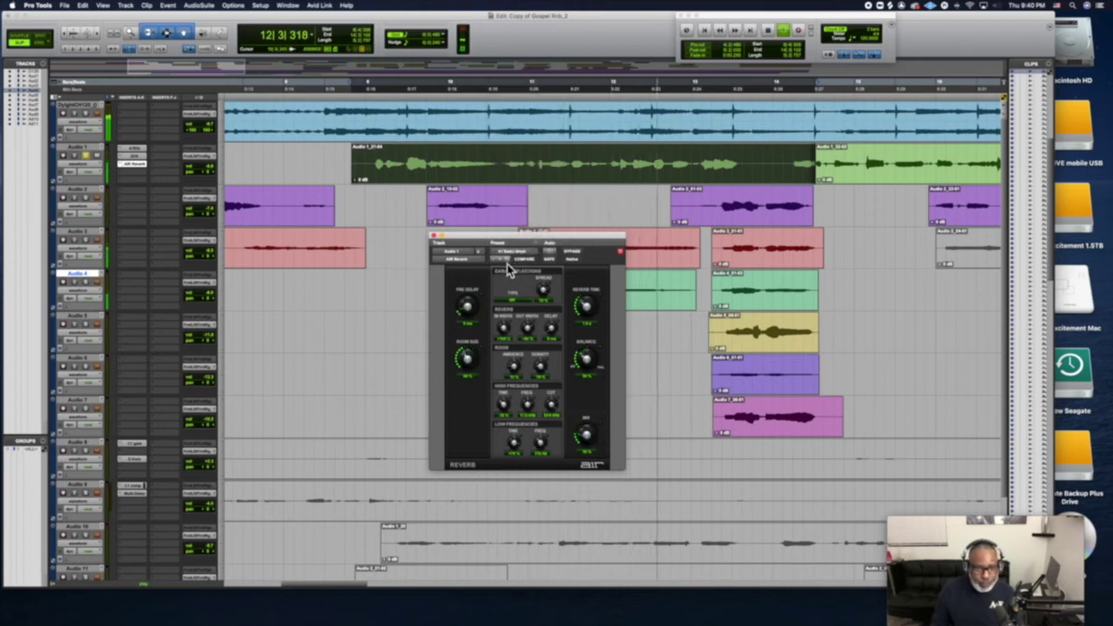
{"action": "key", "text": "space"}
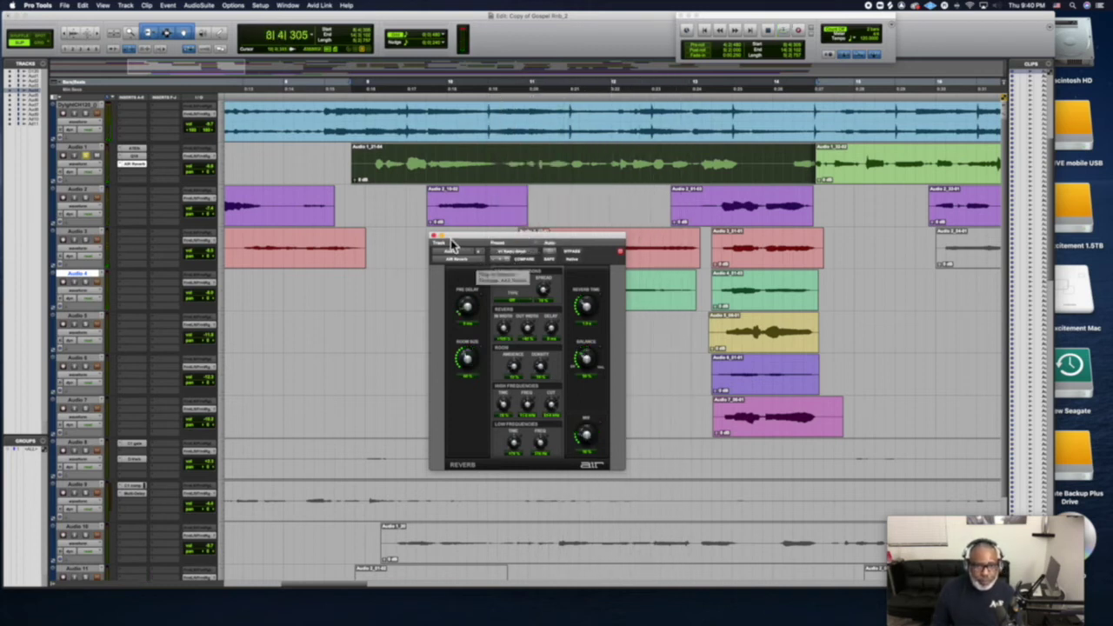
{"action": "left_click", "coordinate": [434, 238]}
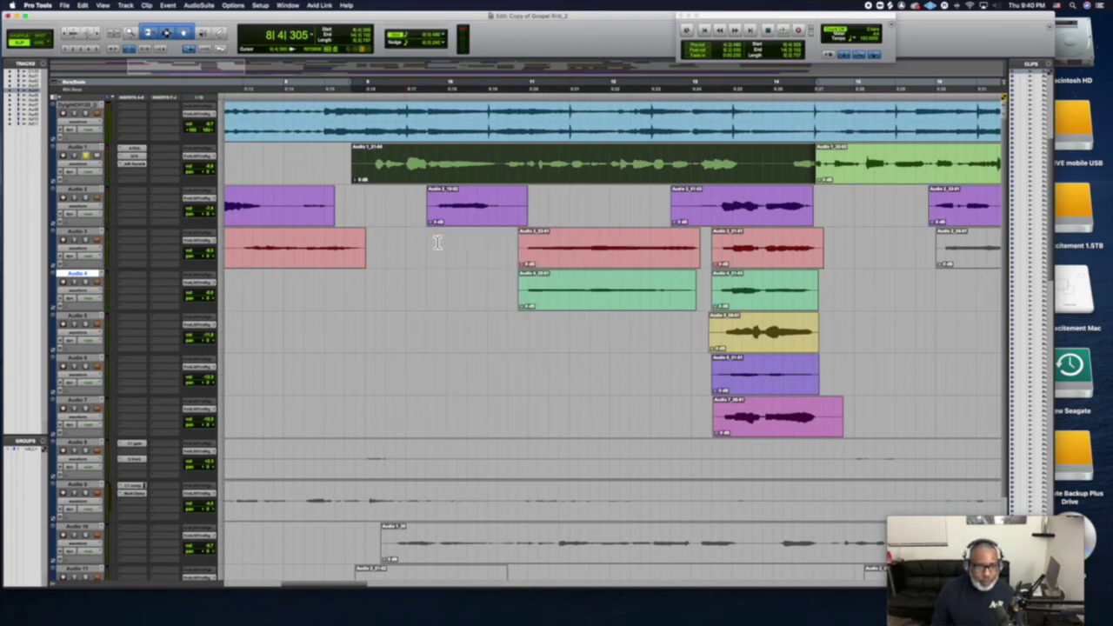
Insert a Repeater delay on Audio 1 and load its Ambient Lead Vocal preset while auditioning
{"action": "left_click", "coordinate": [135, 174]}
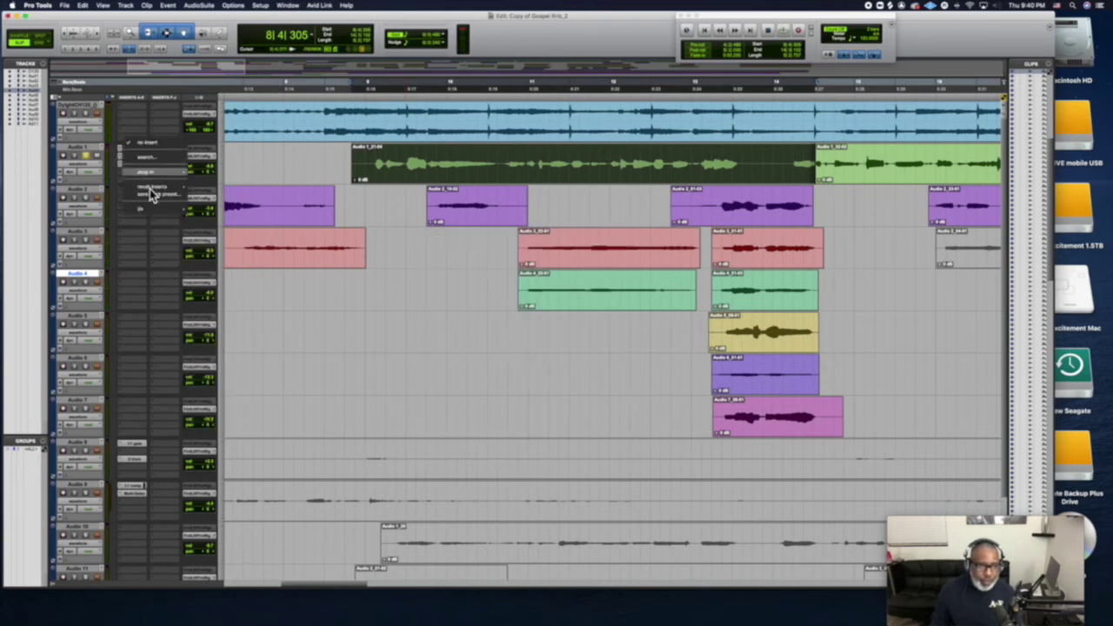
{"action": "mouse_move", "coordinate": [150, 189]}
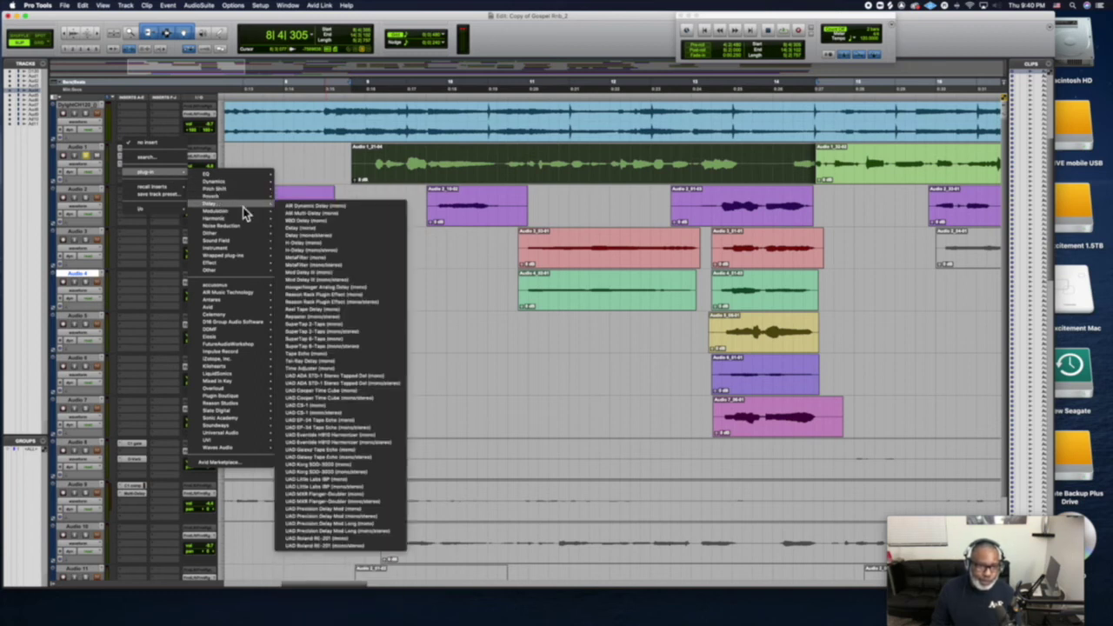
{"action": "left_click", "coordinate": [386, 319]}
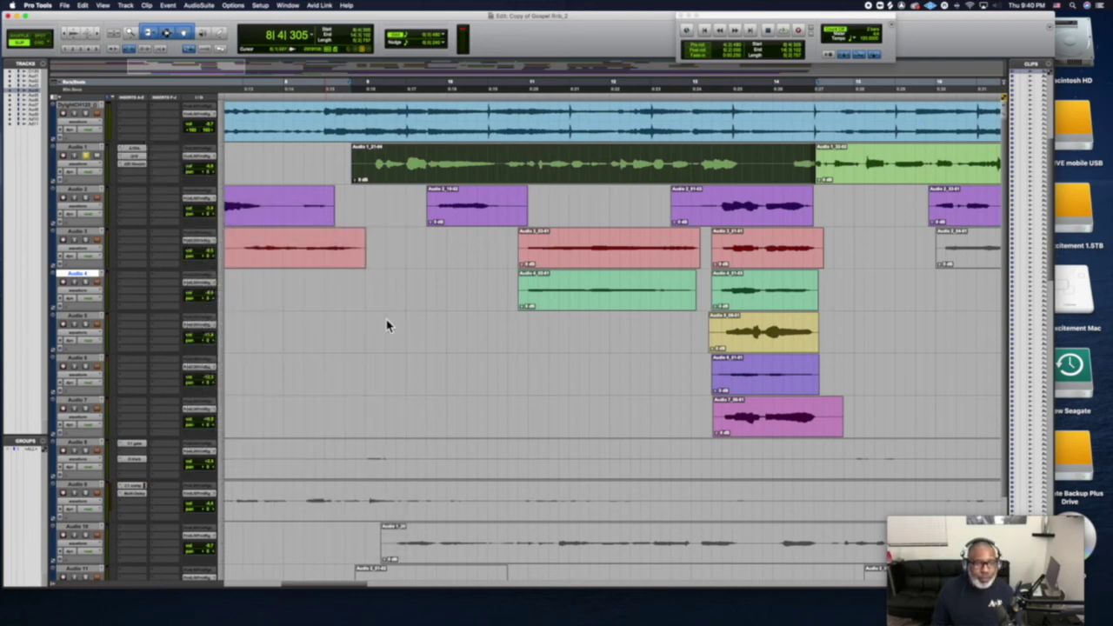
{"action": "key", "text": "space"}
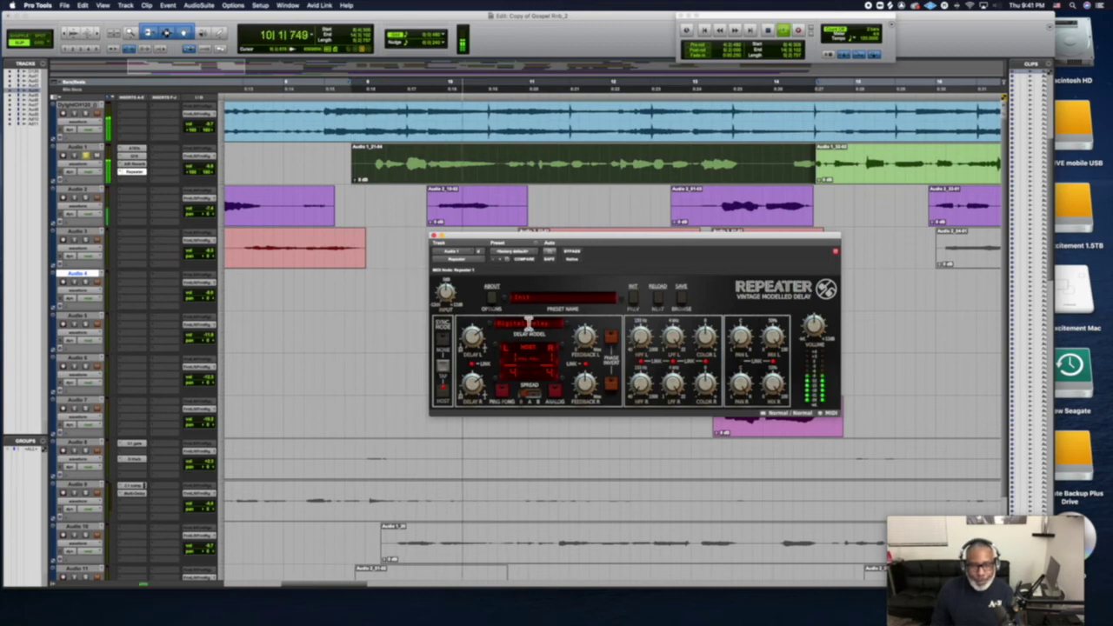
{"action": "left_click", "coordinate": [538, 297]}
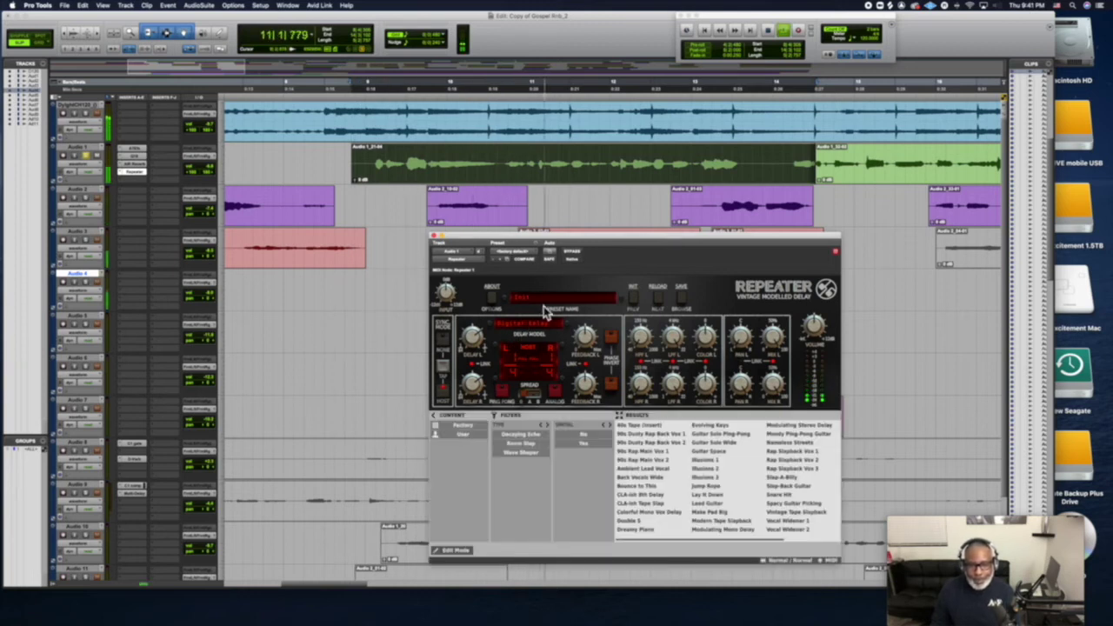
{"action": "left_click", "coordinate": [679, 470]}
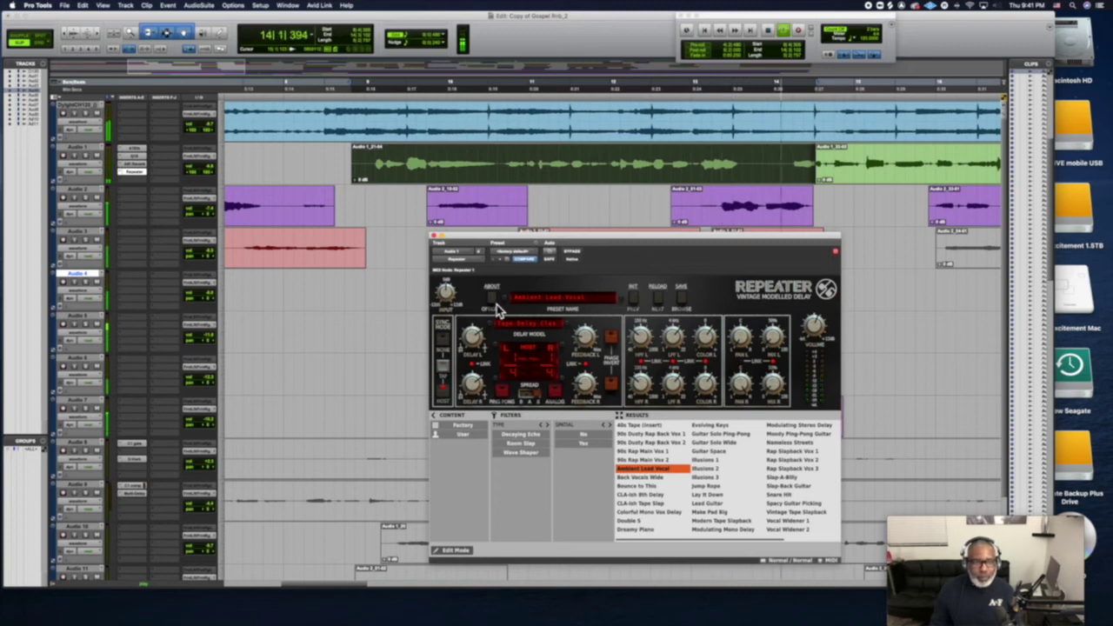
{"action": "key", "text": "space"}
{"action": "left_click", "coordinate": [435, 235]}
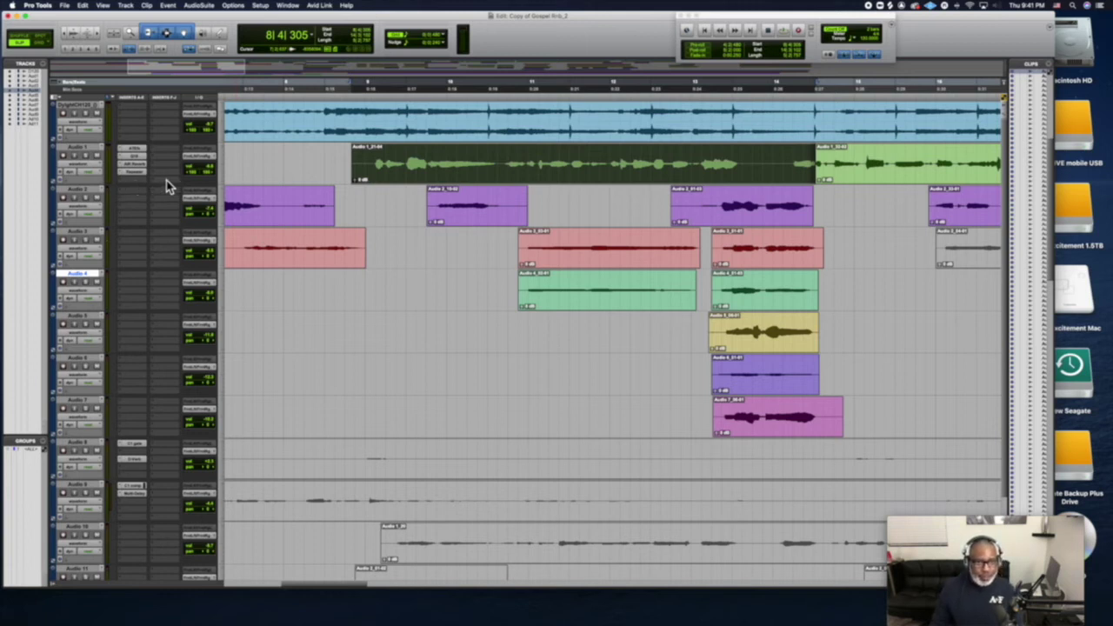
Play the Audio 1 vocal with its Auto-Tune, EQ, reverb and Repeater chain, then reach its insert menu
{"action": "scroll", "coordinate": [132, 186], "scroll_direction": "right", "scroll_amount": 2}
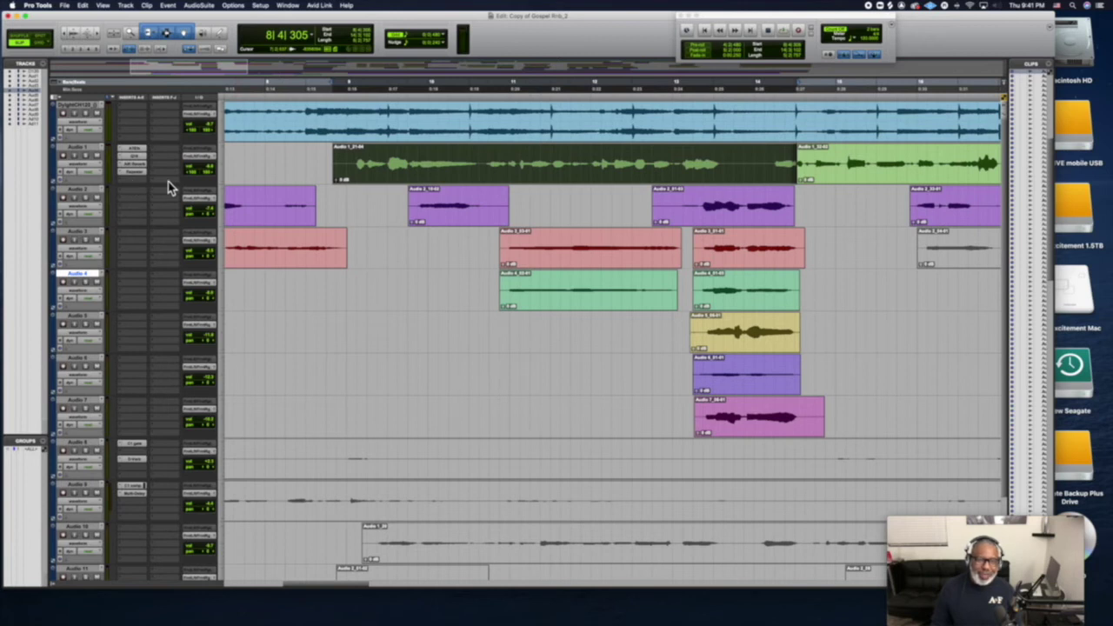
{"action": "left_click", "coordinate": [327, 101]}
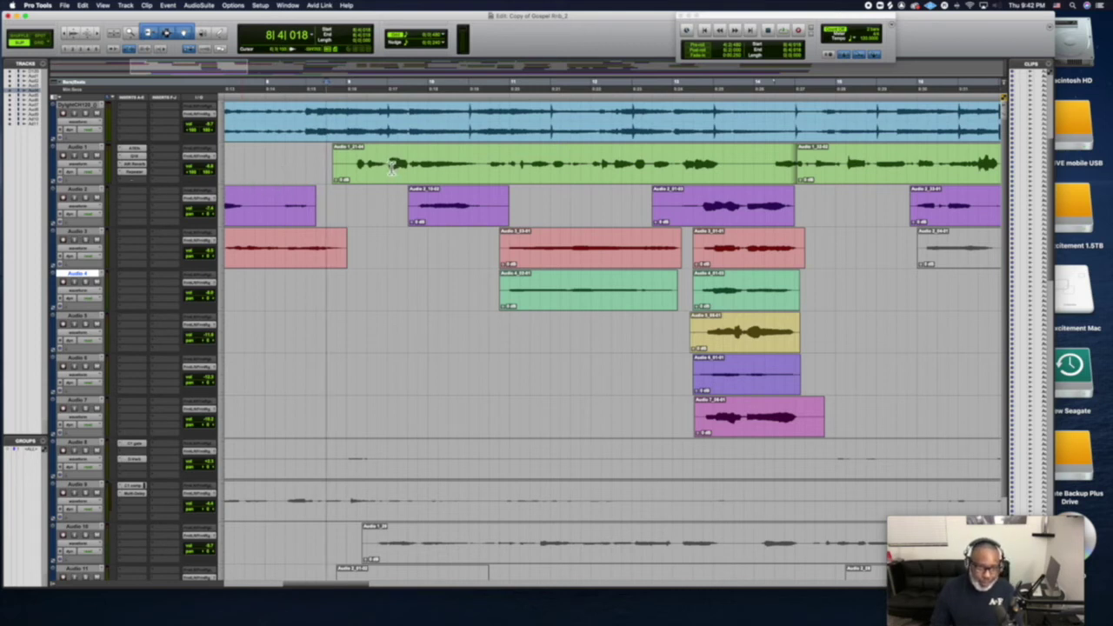
{"action": "key", "text": "space"}
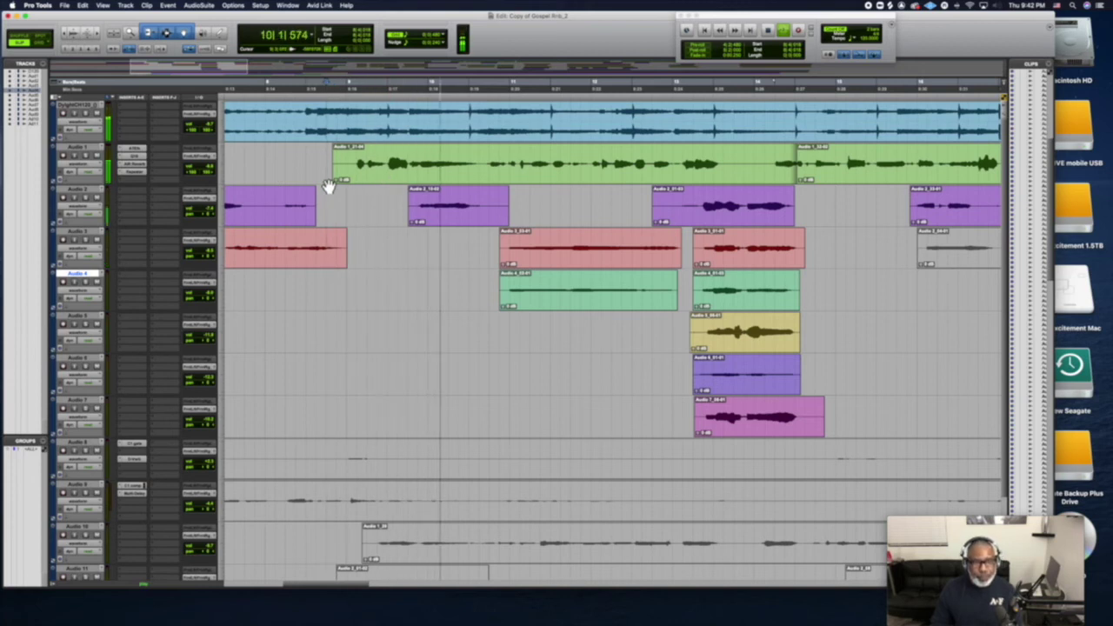
{"action": "key", "text": "space"}
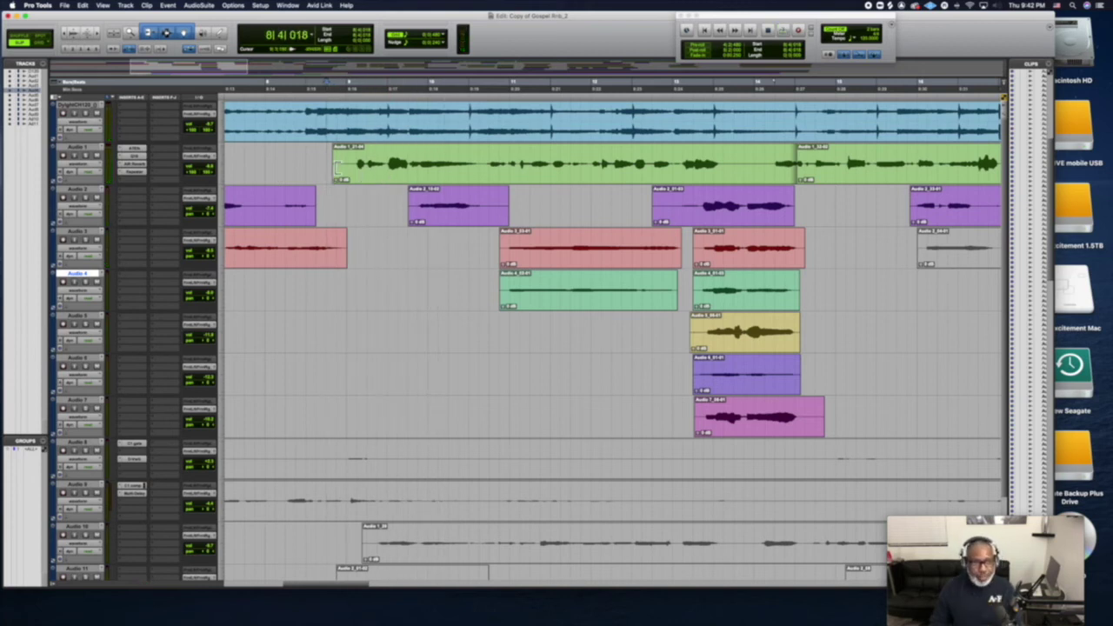
{"action": "left_click", "coordinate": [137, 189]}
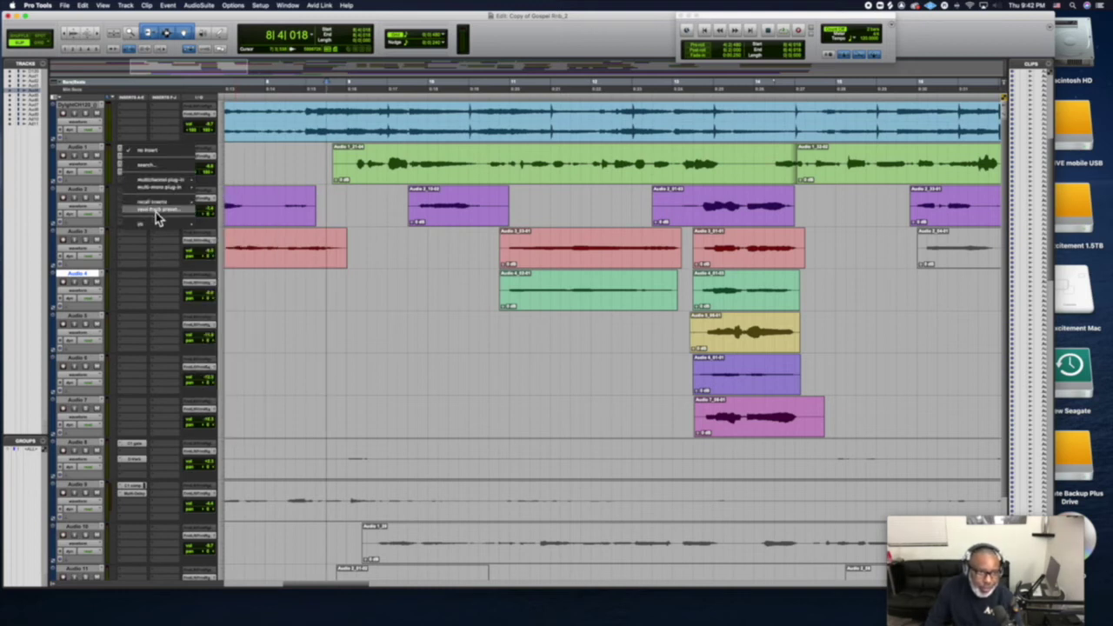
Start a track preset for Audio 1 in the Vocals category and enter the singer's name
{"action": "left_click", "coordinate": [155, 212]}
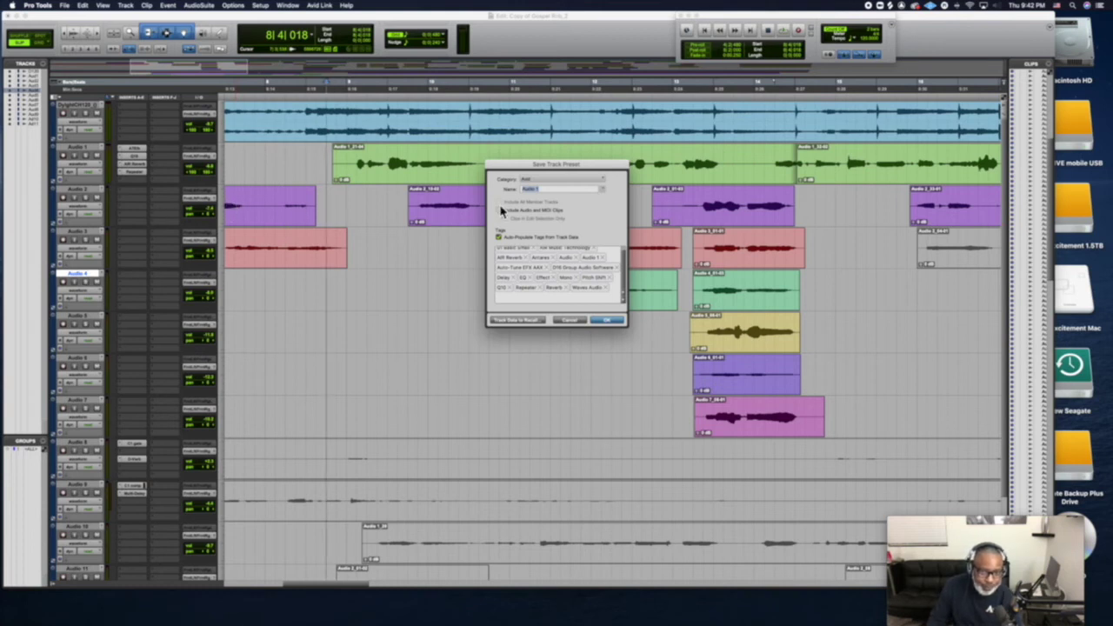
{"action": "left_click", "coordinate": [545, 180]}
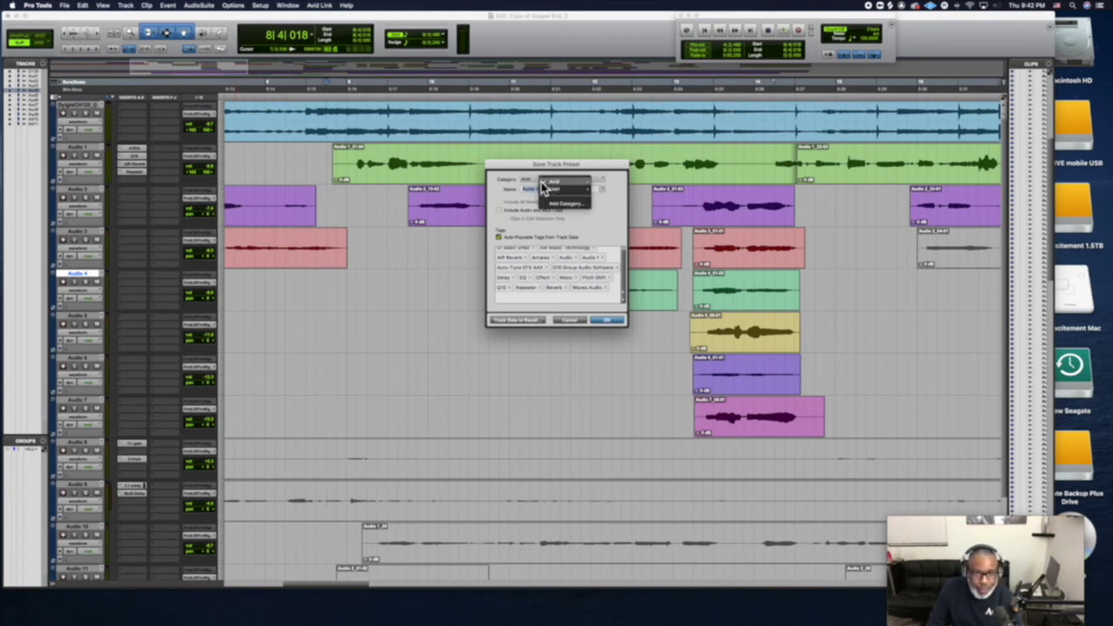
{"action": "mouse_move", "coordinate": [564, 197]}
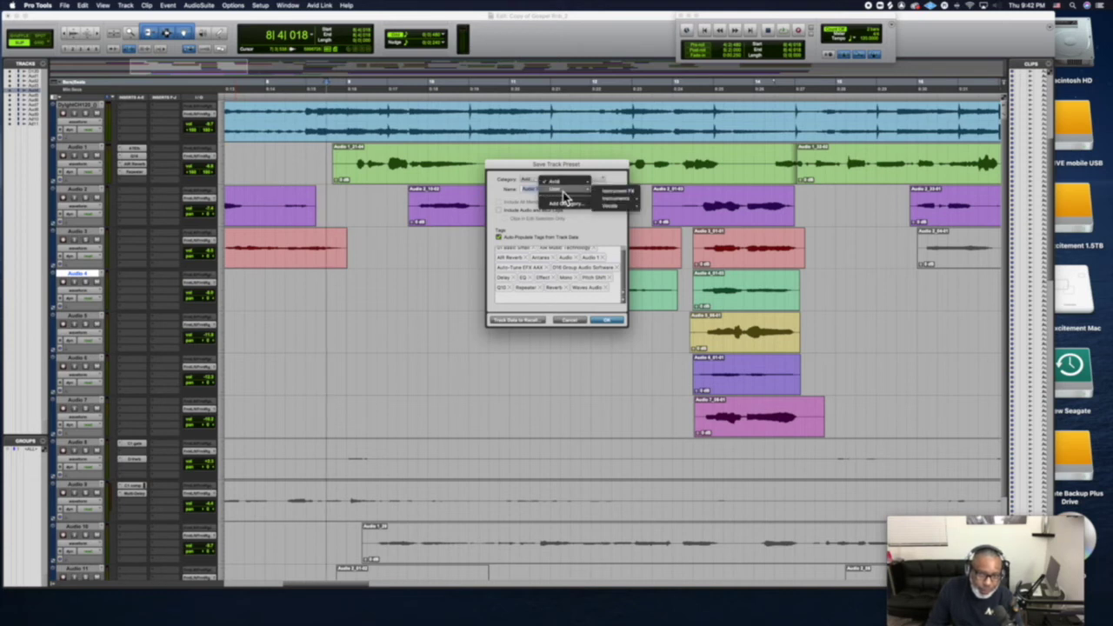
{"action": "mouse_move", "coordinate": [634, 209]}
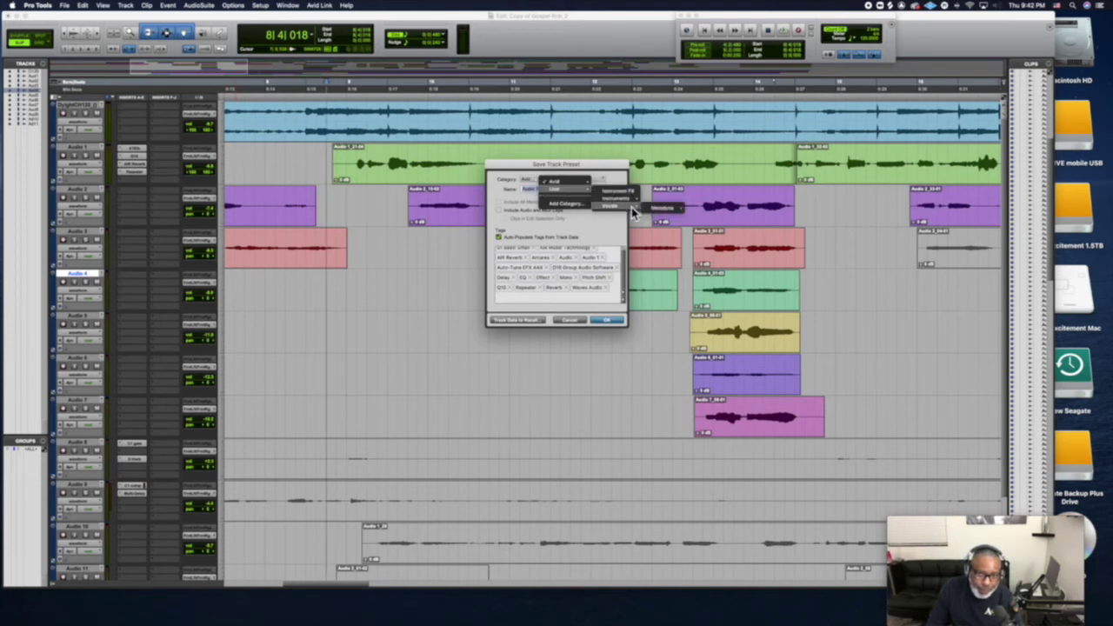
{"action": "left_click", "coordinate": [621, 207]}
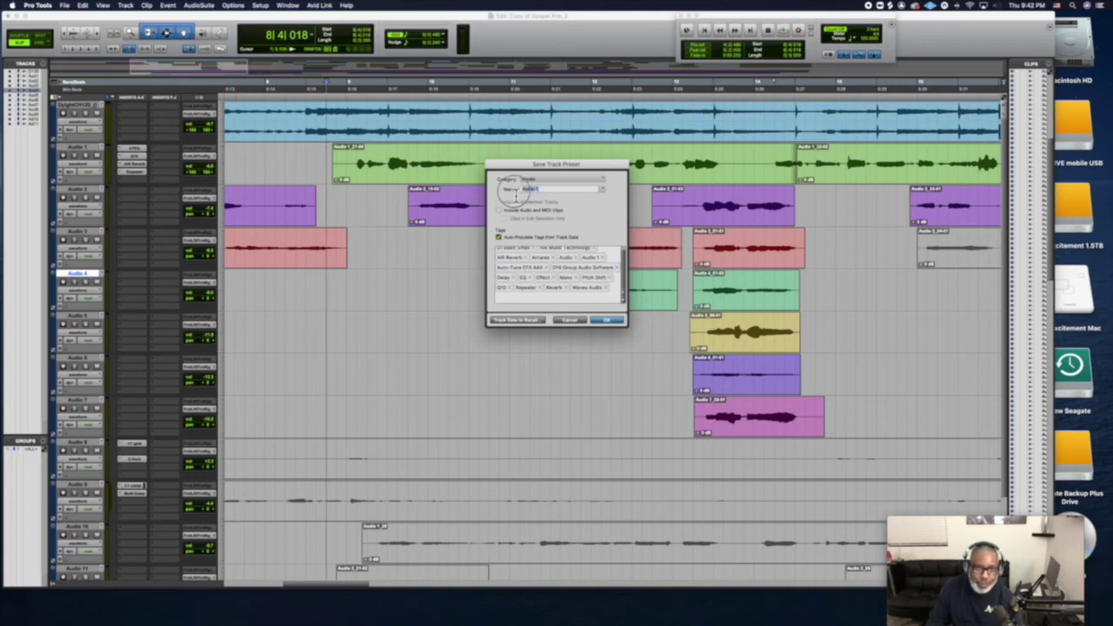
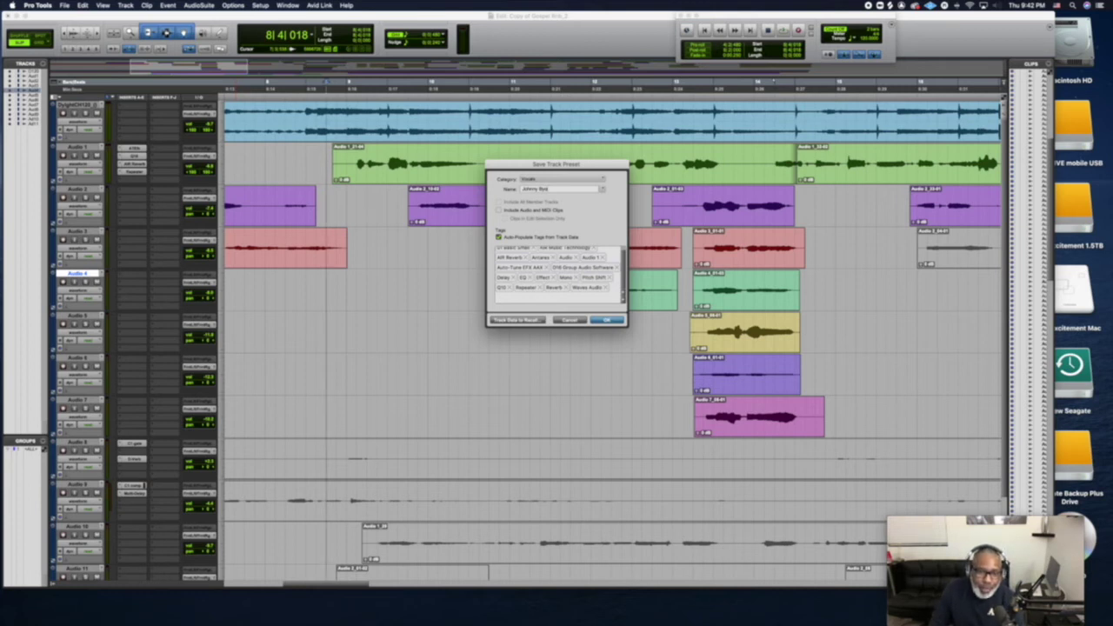
Confirm the track preset save and briefly play the session from a new start point
{"action": "left_click", "coordinate": [614, 321]}
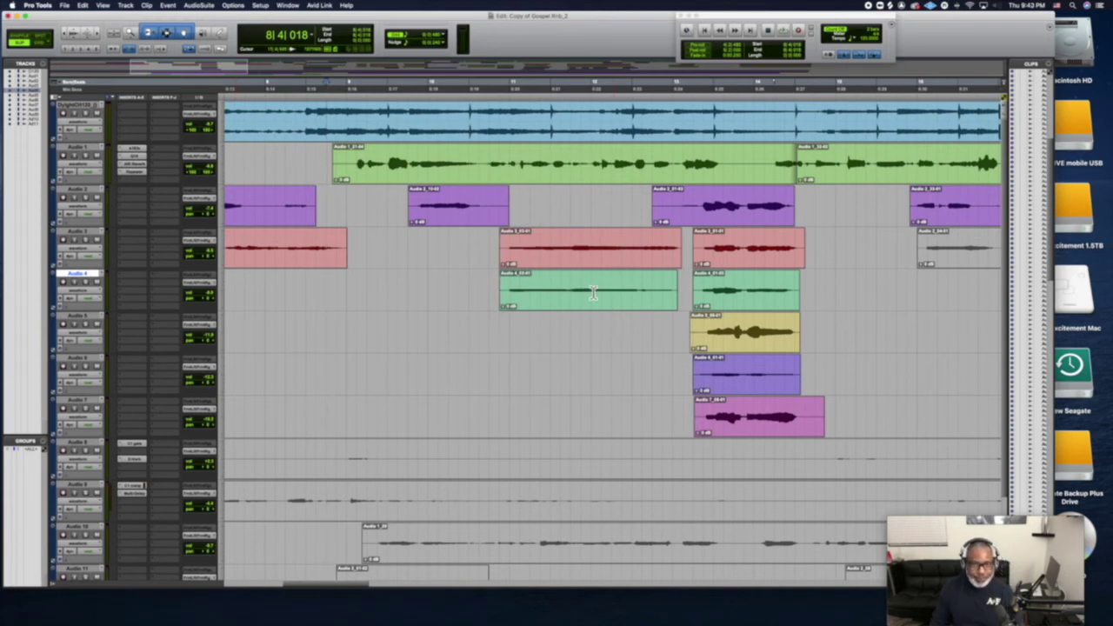
{"action": "scroll", "coordinate": [593, 293], "scroll_direction": "left", "scroll_amount": 5}
{"action": "scroll", "coordinate": [593, 293], "scroll_direction": "left", "scroll_amount": 4}
{"action": "scroll", "coordinate": [594, 294], "scroll_direction": "right", "scroll_amount": 3}
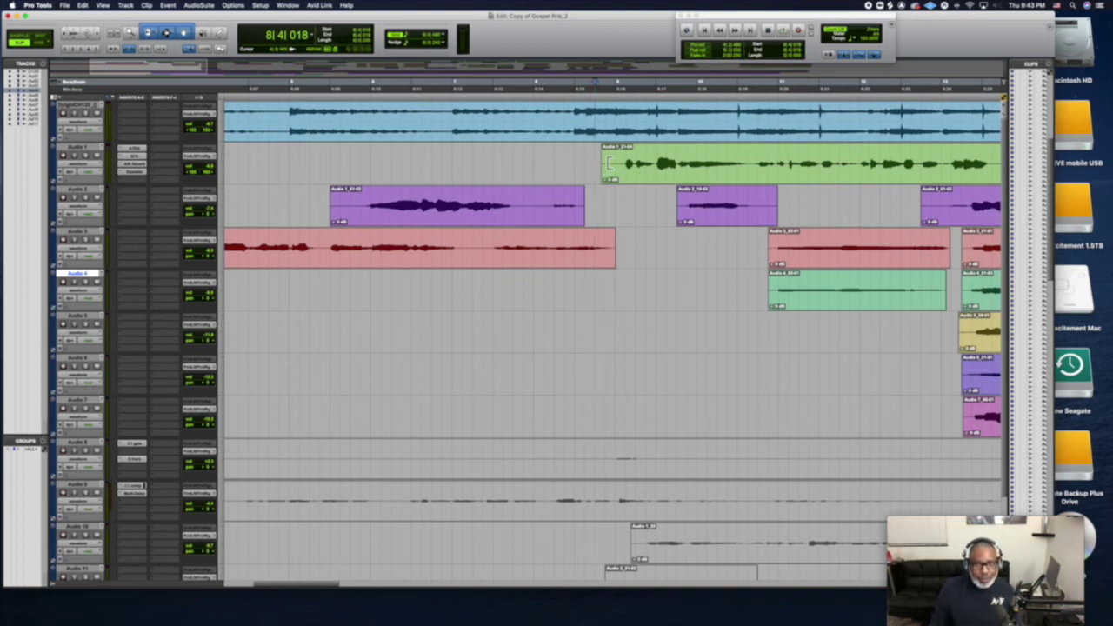
{"action": "left_click", "coordinate": [632, 102]}
{"action": "key", "text": "space"}
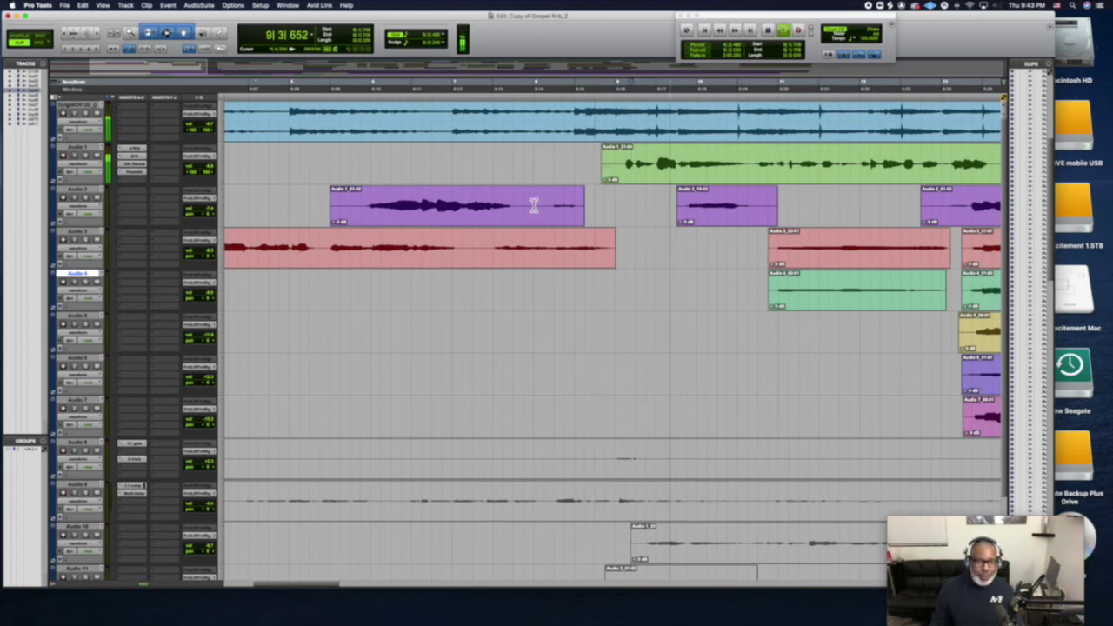
{"action": "key", "text": "space"}
Select the red vocal clip and play it from its start, stopping back at the start
{"action": "scroll", "coordinate": [533, 215], "scroll_direction": "left", "scroll_amount": 3}
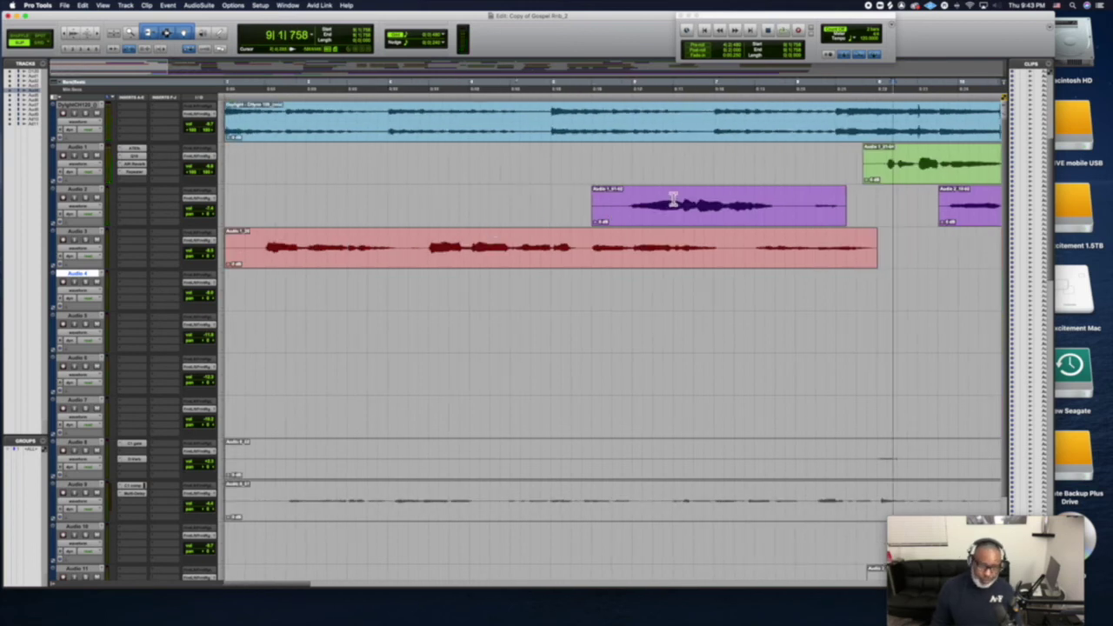
{"action": "left_click", "coordinate": [628, 254]}
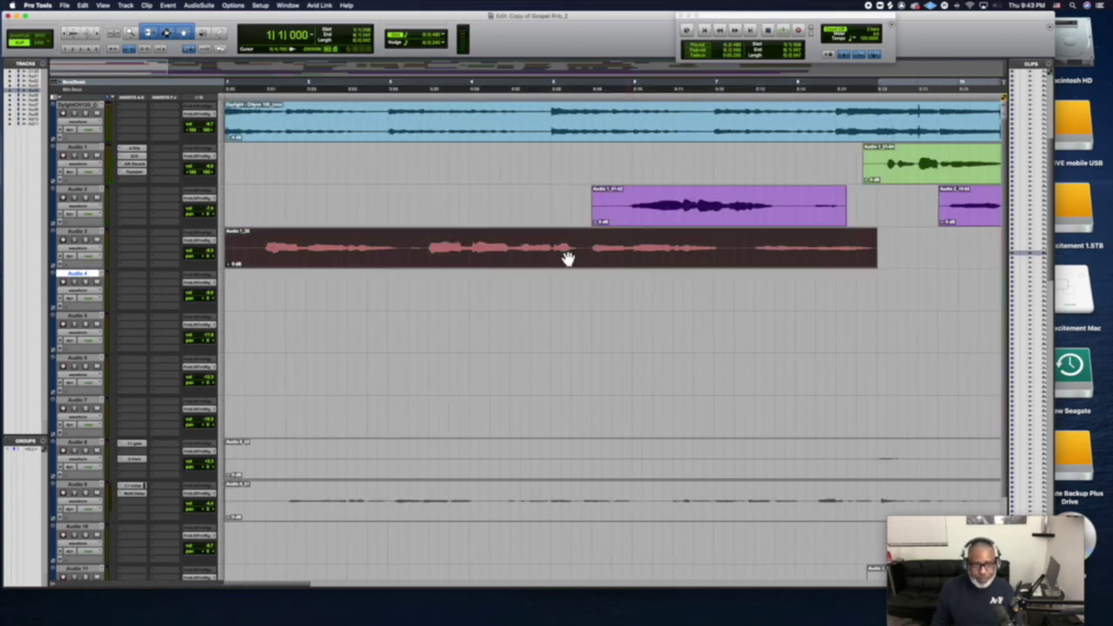
{"action": "left_click", "coordinate": [641, 215]}
{"action": "left_click", "coordinate": [398, 254]}
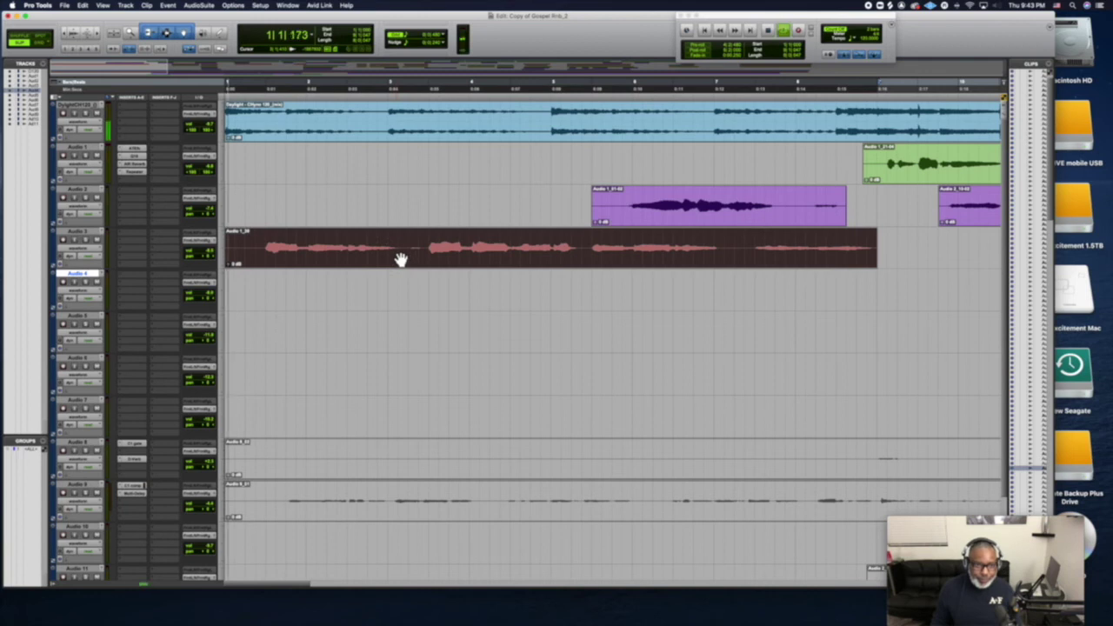
{"action": "key", "text": "space"}
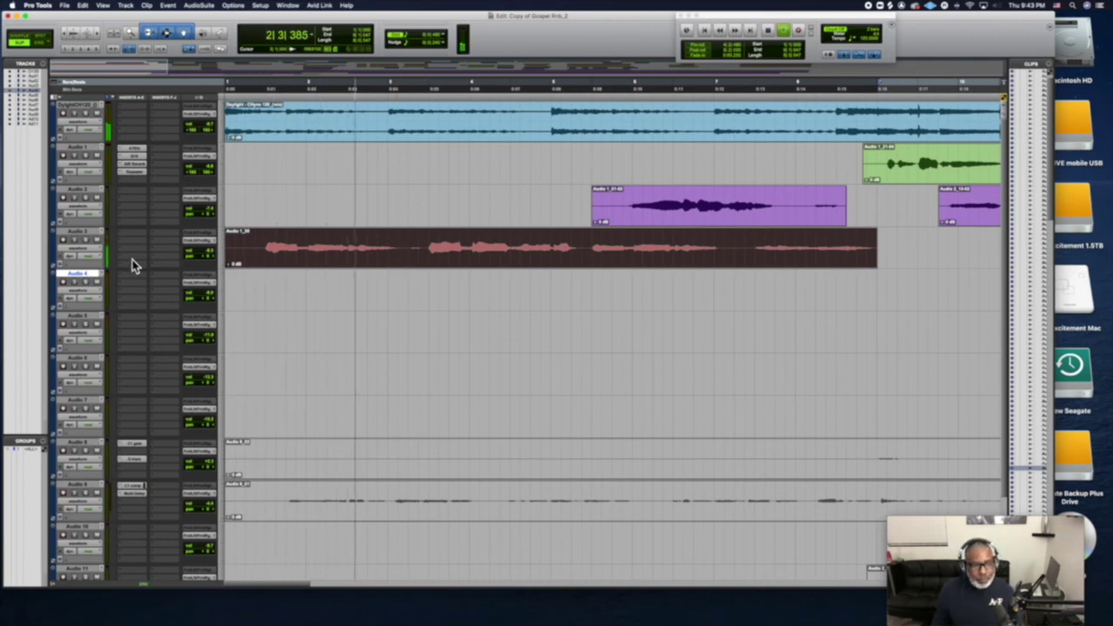
{"action": "key", "text": "space"}
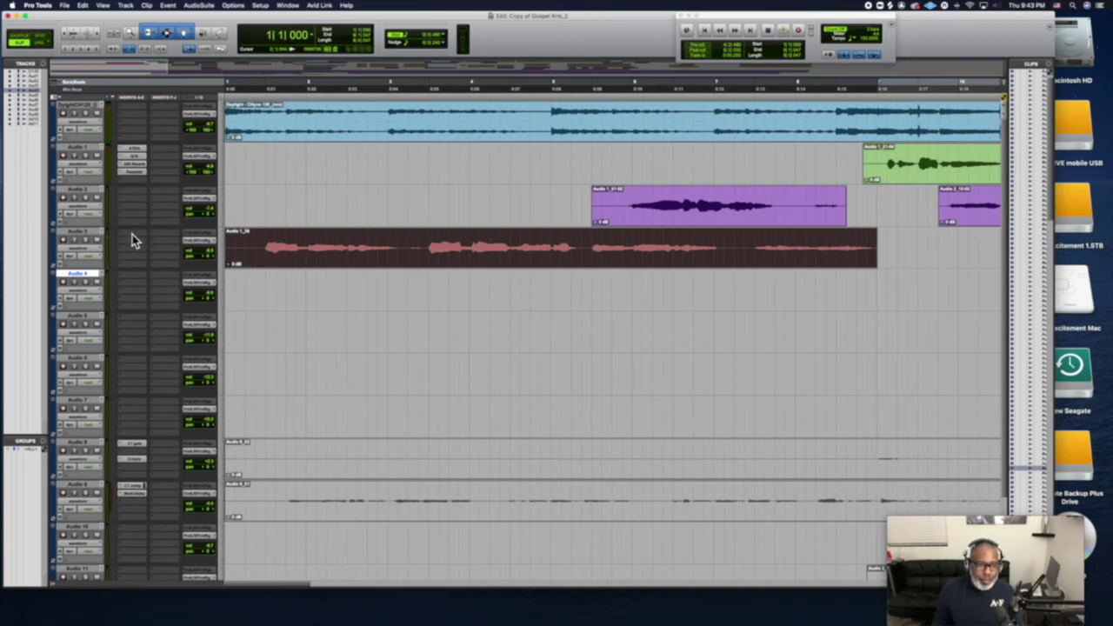
Recall the saved User > Vocals track preset inserts onto Audio 3, audition it, and open its Auto-Tune
{"action": "left_click", "coordinate": [133, 241]}
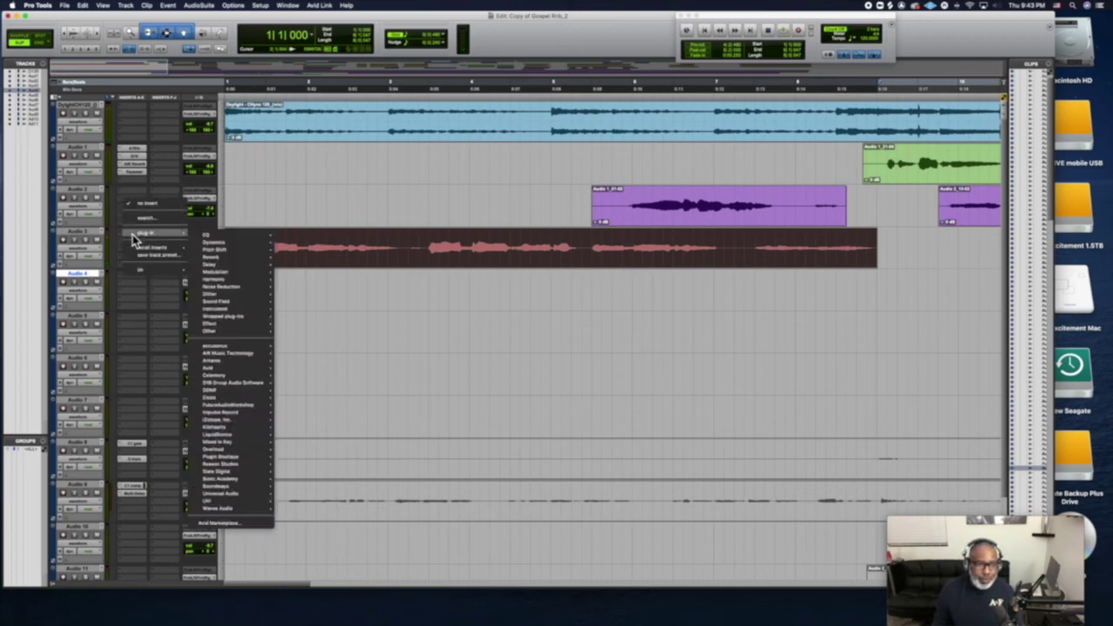
{"action": "mouse_move", "coordinate": [141, 252]}
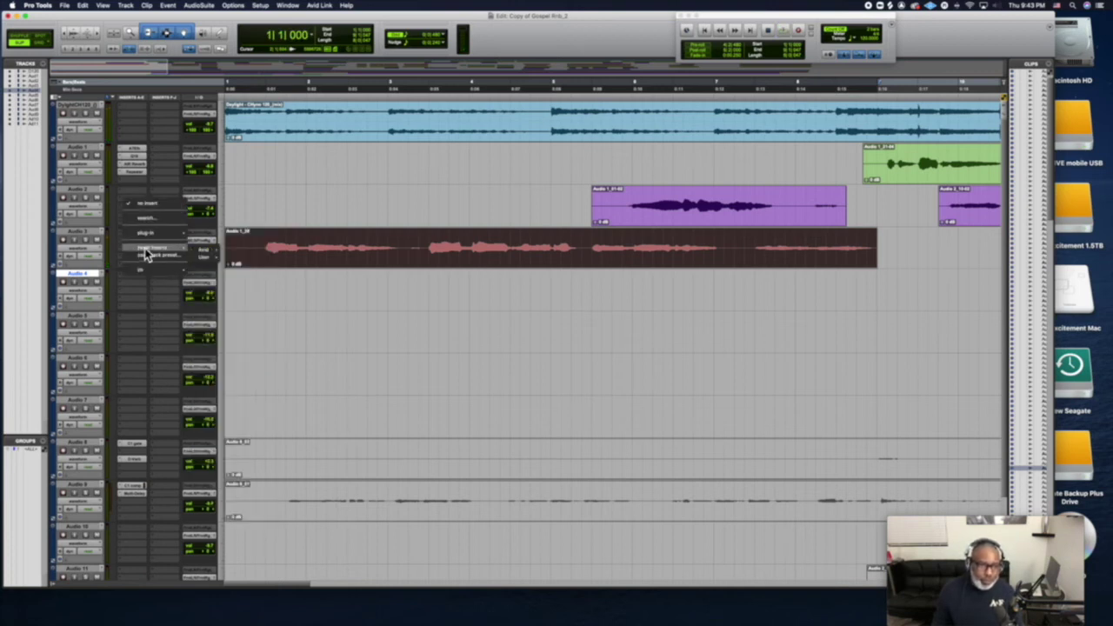
{"action": "mouse_move", "coordinate": [198, 263]}
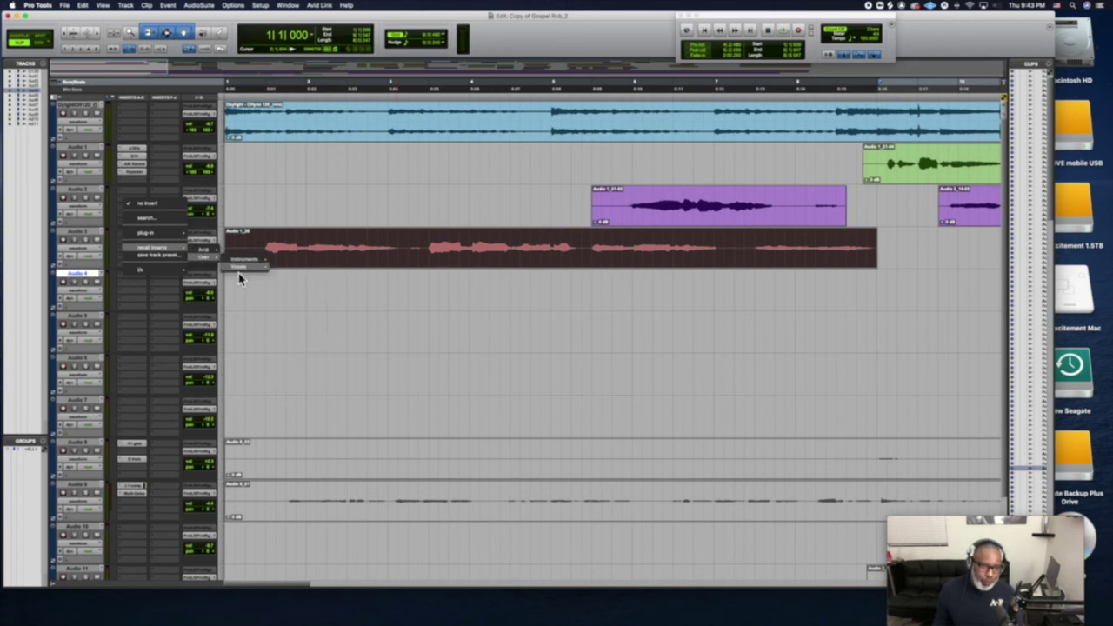
{"action": "mouse_move", "coordinate": [241, 272]}
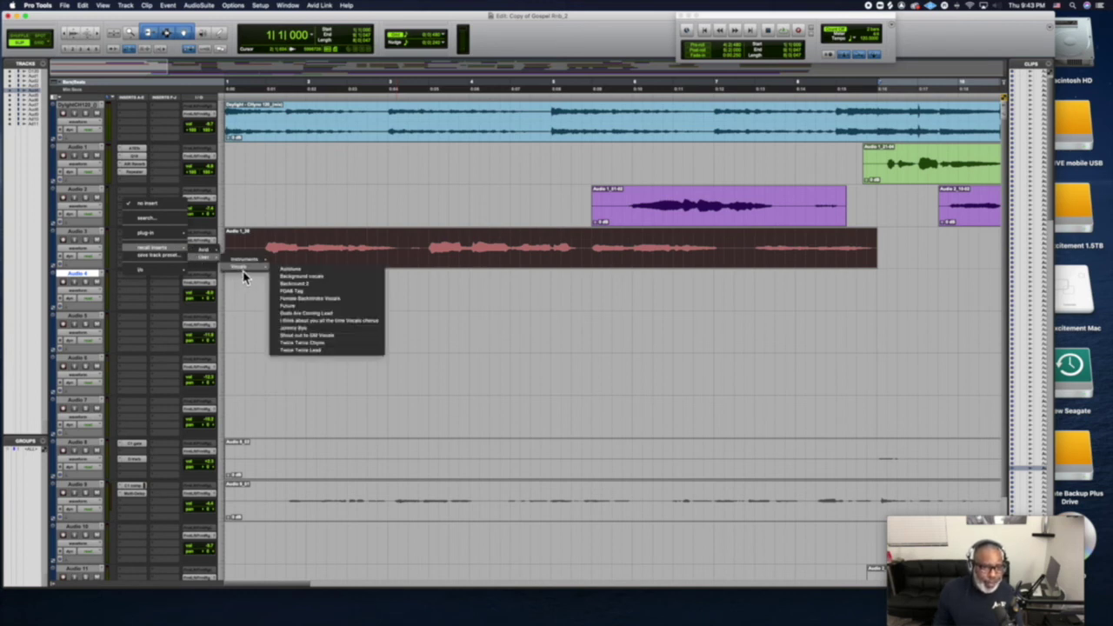
{"action": "left_click", "coordinate": [286, 331]}
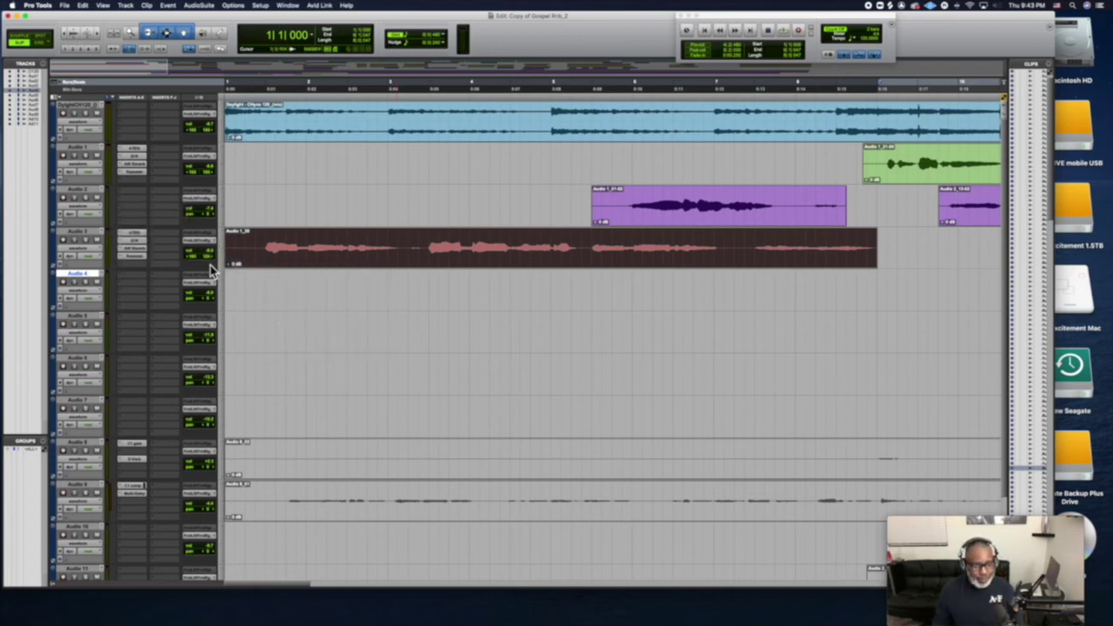
{"action": "key", "text": "space"}
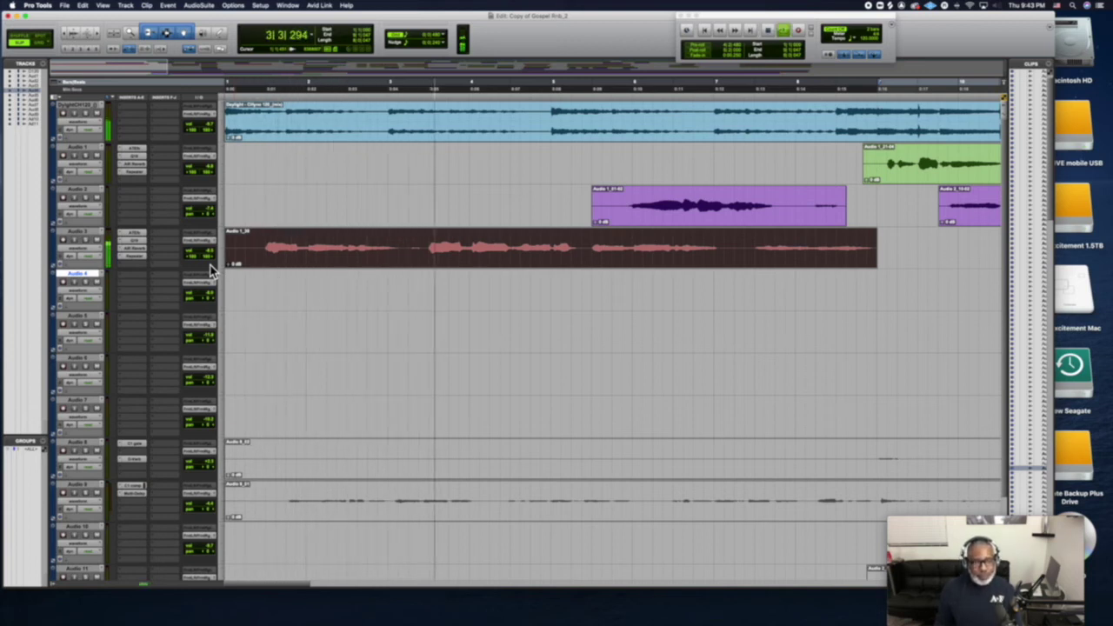
{"action": "key", "text": "space"}
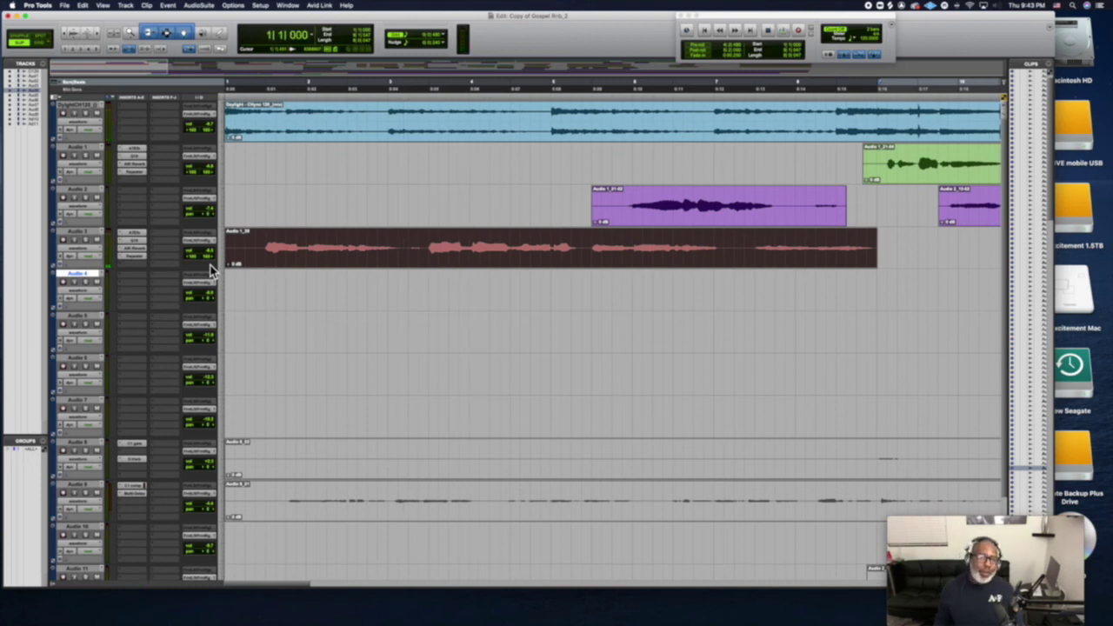
{"action": "left_click", "coordinate": [139, 236]}
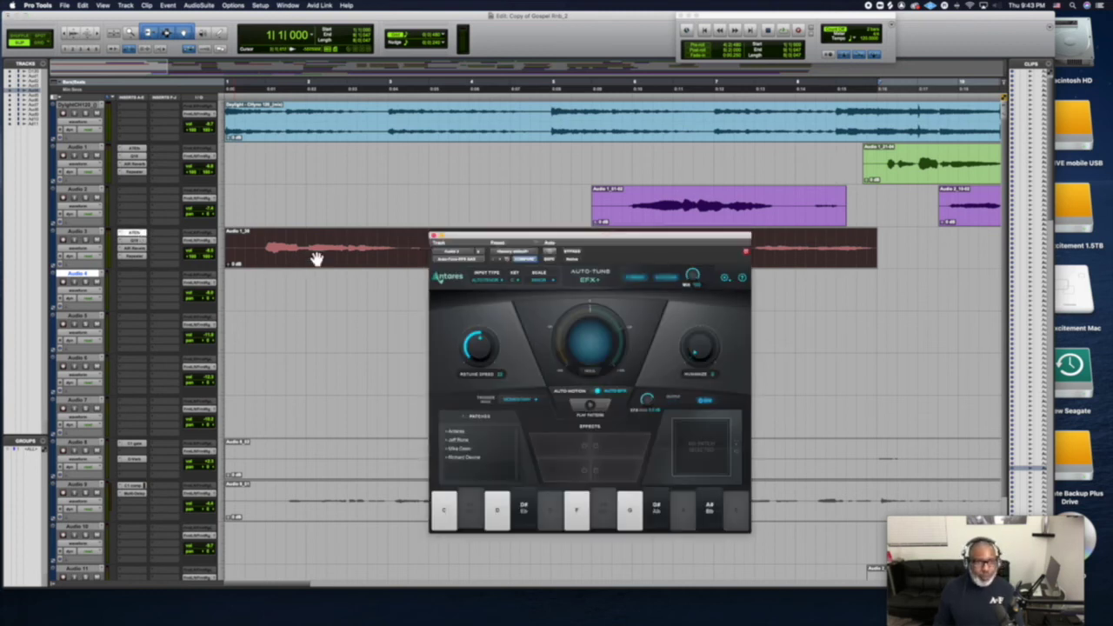
Remove Auto-Tune from Audio 3's first insert and audition the untuned vocal
{"action": "left_click", "coordinate": [121, 235]}
{"action": "left_click", "coordinate": [152, 206]}
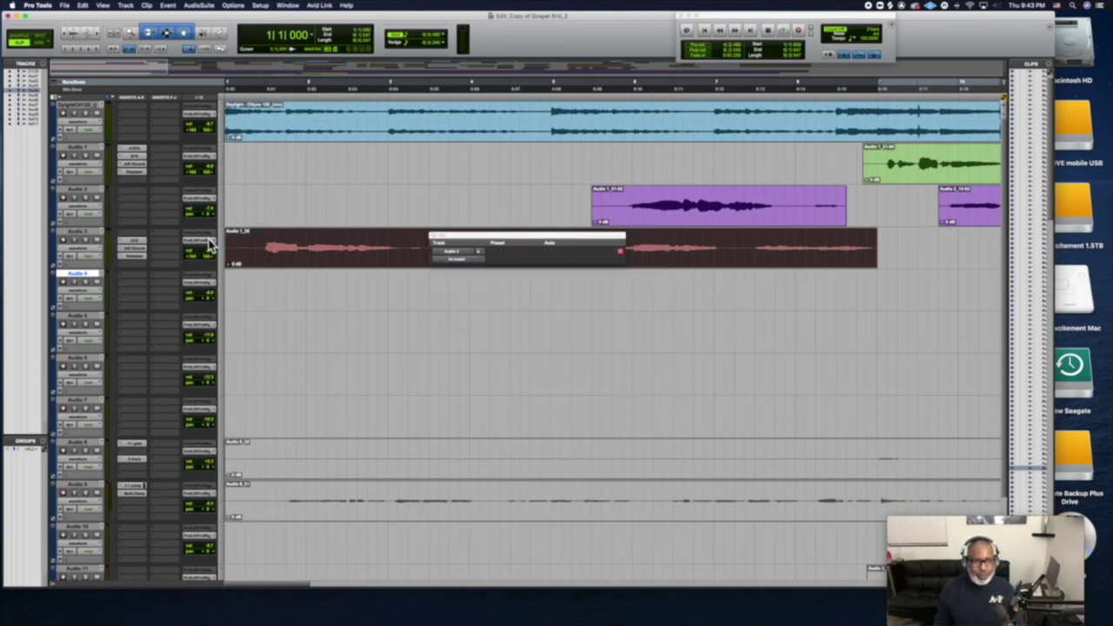
{"action": "key", "text": "space"}
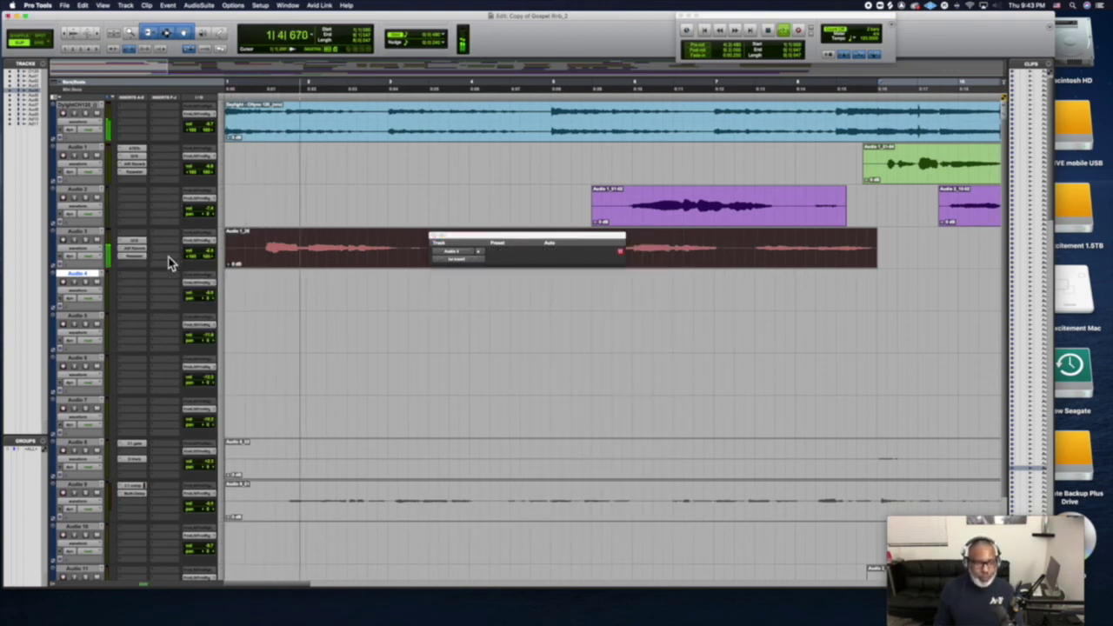
{"action": "key", "text": "space"}
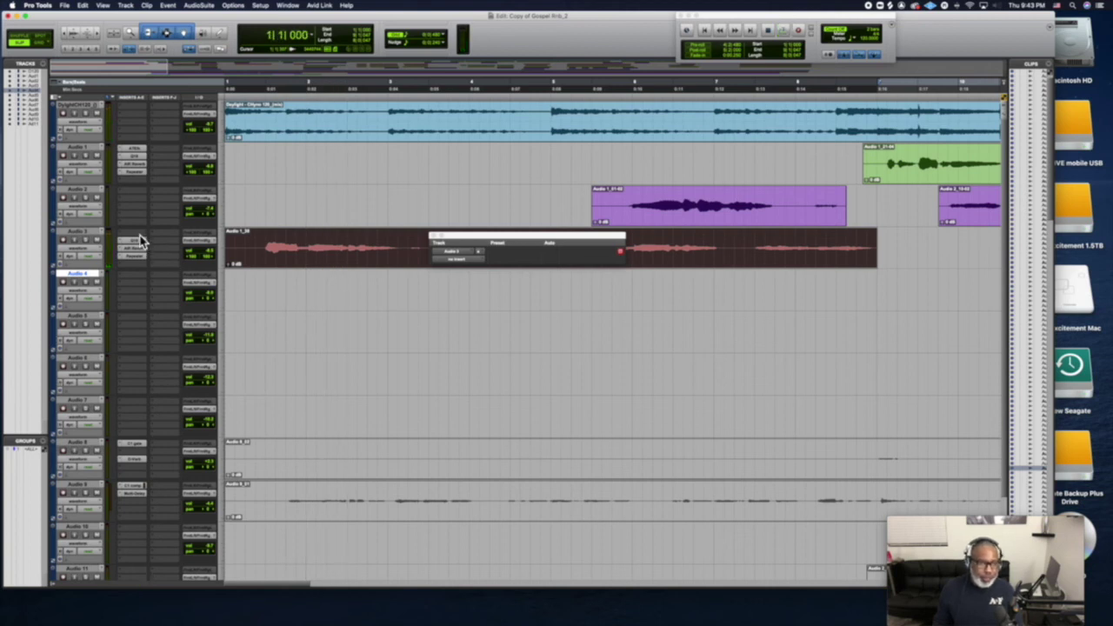
Put Auto-Key from Pitch Shift on that insert and play until it detects F Major
{"action": "left_click", "coordinate": [142, 242]}
{"action": "mouse_move", "coordinate": [155, 235]}
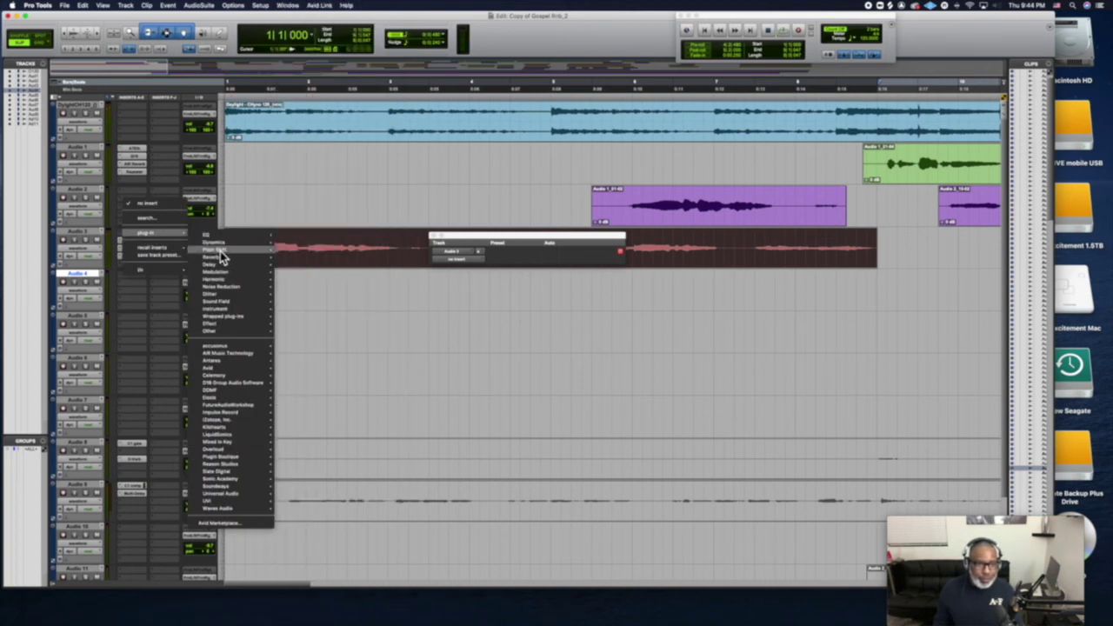
{"action": "left_click", "coordinate": [303, 259]}
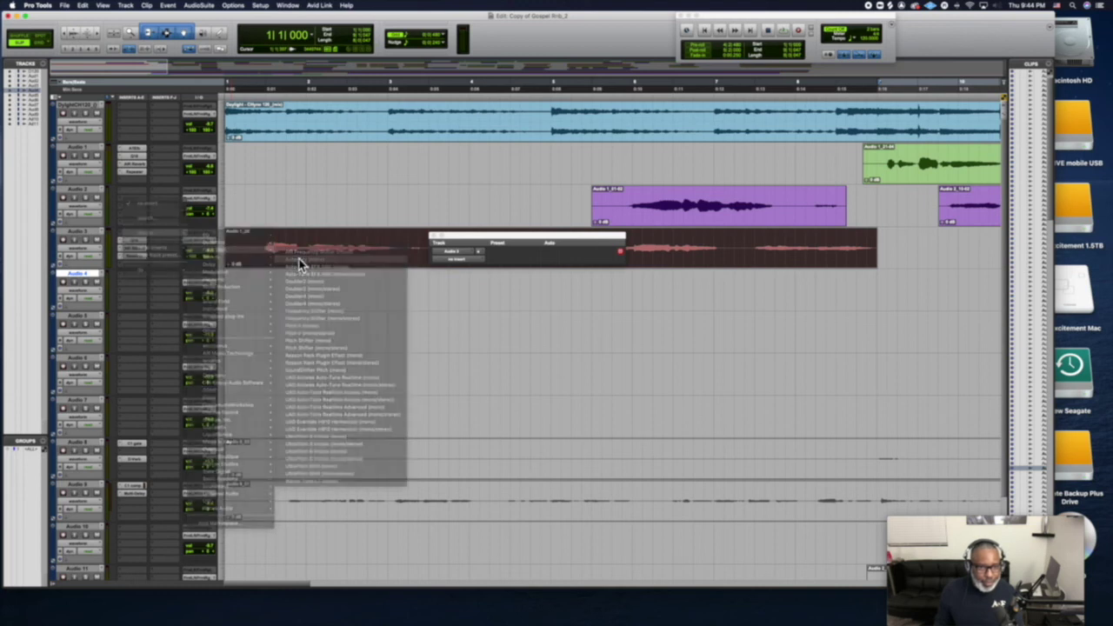
{"action": "key", "text": "space"}
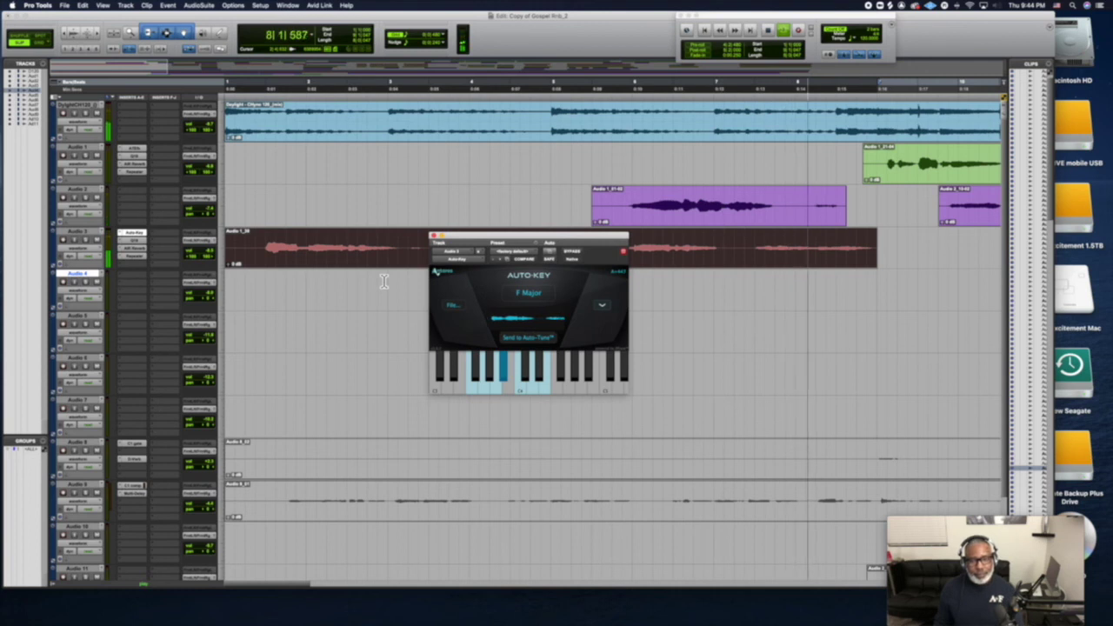
{"action": "key", "text": "space"}
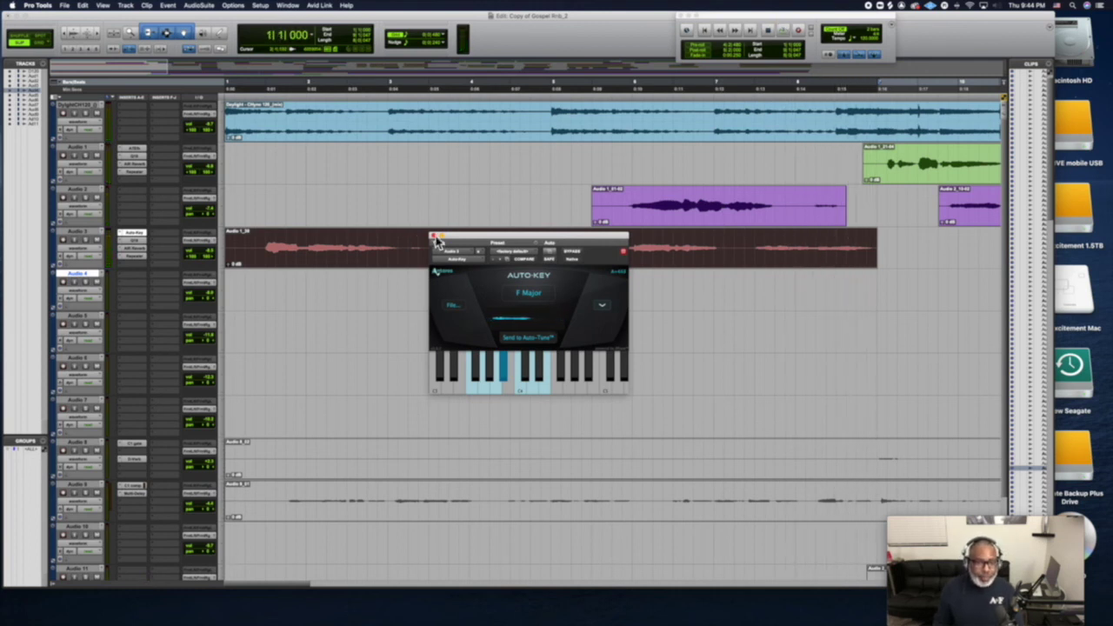
{"action": "left_click", "coordinate": [433, 237]}
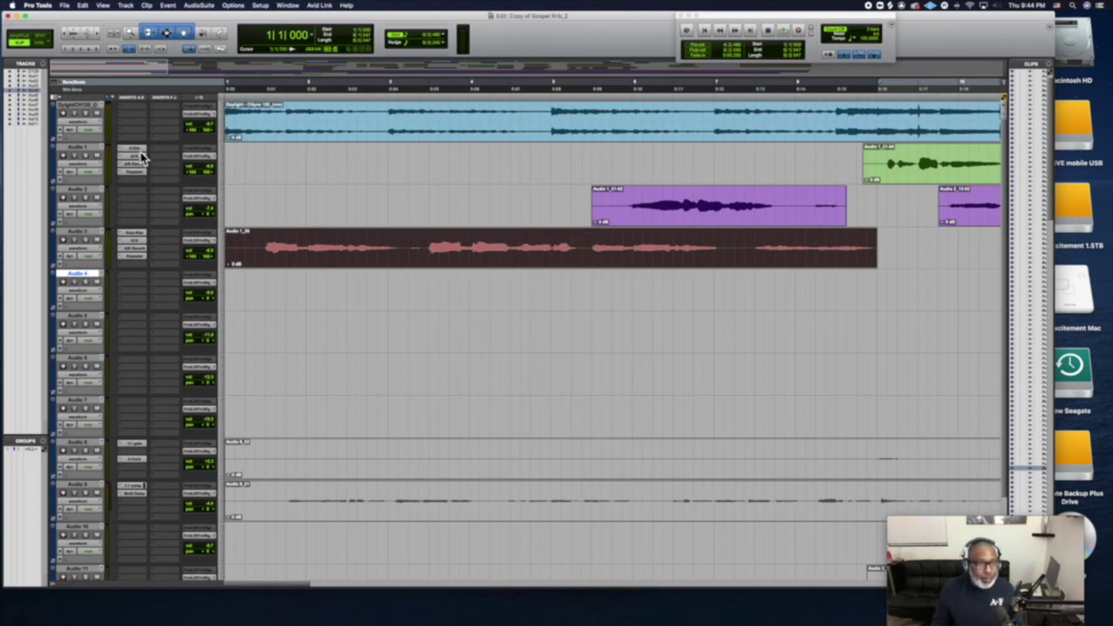
Option-drag Audio 1's Auto-Tune onto Audio 3's first insert and set it to F Major
{"action": "left_click_drag", "start_coordinate": [139, 152], "coordinate": [143, 231]}
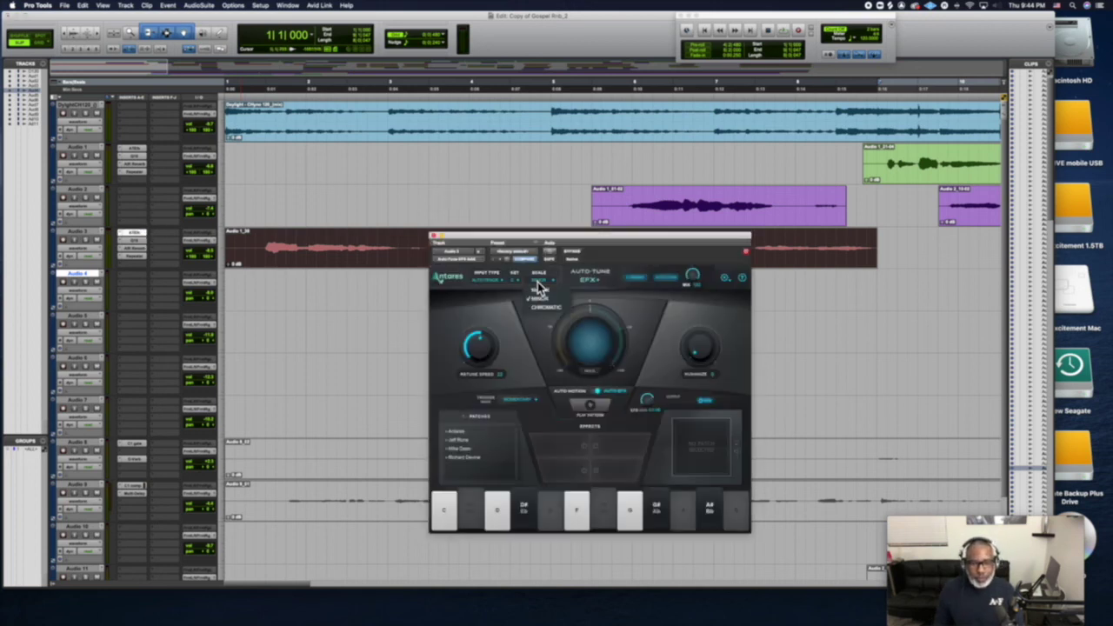
{"action": "left_click", "coordinate": [539, 290]}
{"action": "left_click", "coordinate": [517, 280]}
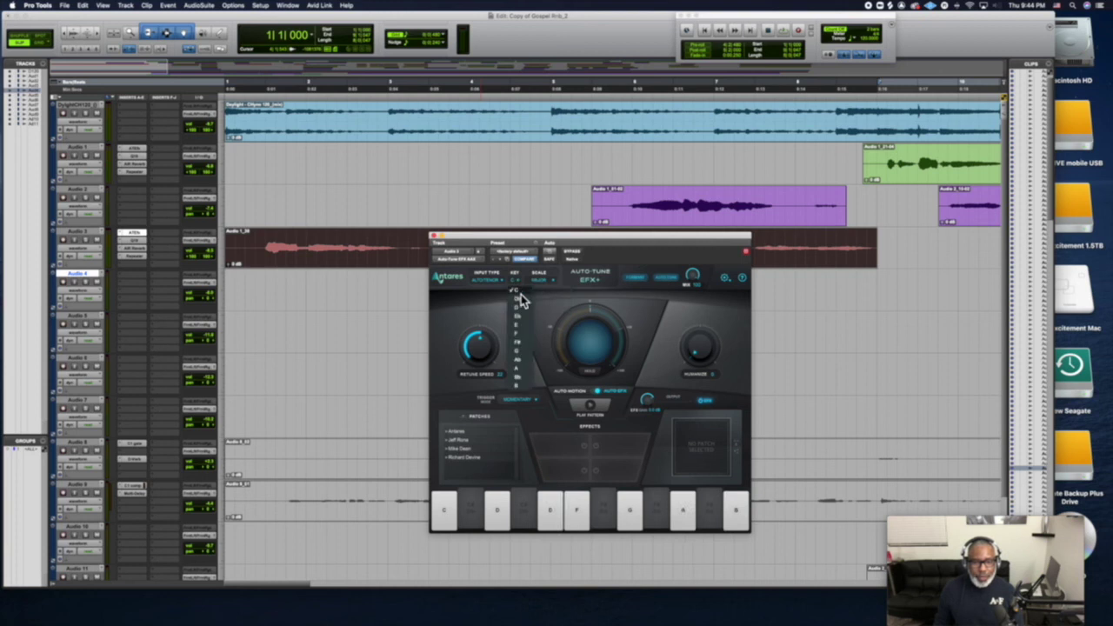
{"action": "left_click", "coordinate": [527, 342]}
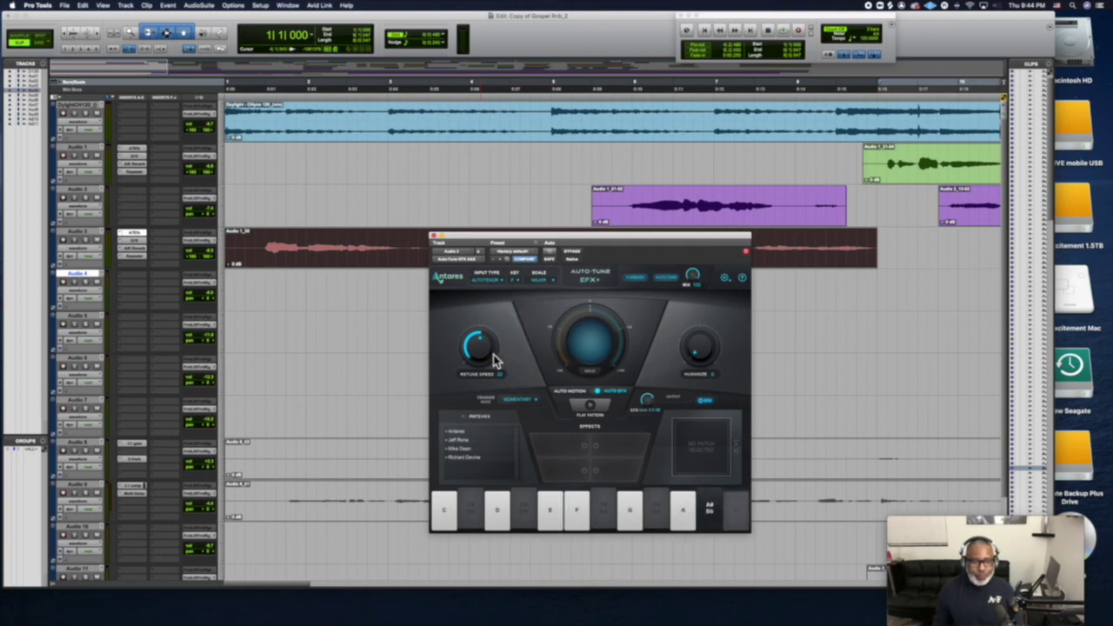
During playback, lower Auto-Tune's retune speed to about 13 and mix to about 72
{"action": "key", "text": "space"}
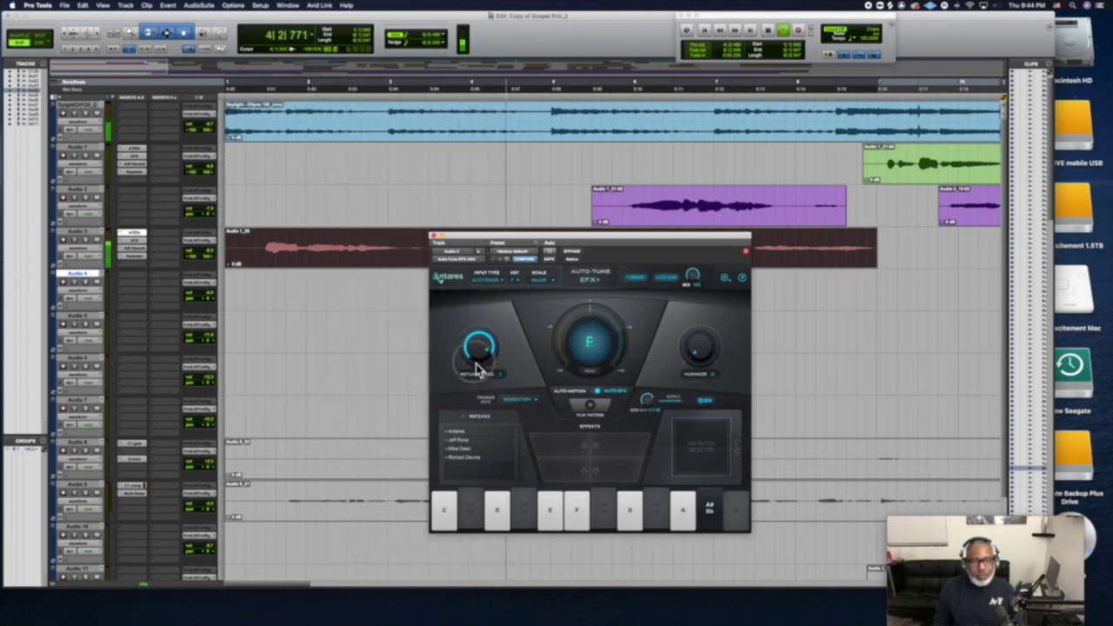
{"action": "left_click_drag", "start_coordinate": [476, 364], "coordinate": [474, 388]}
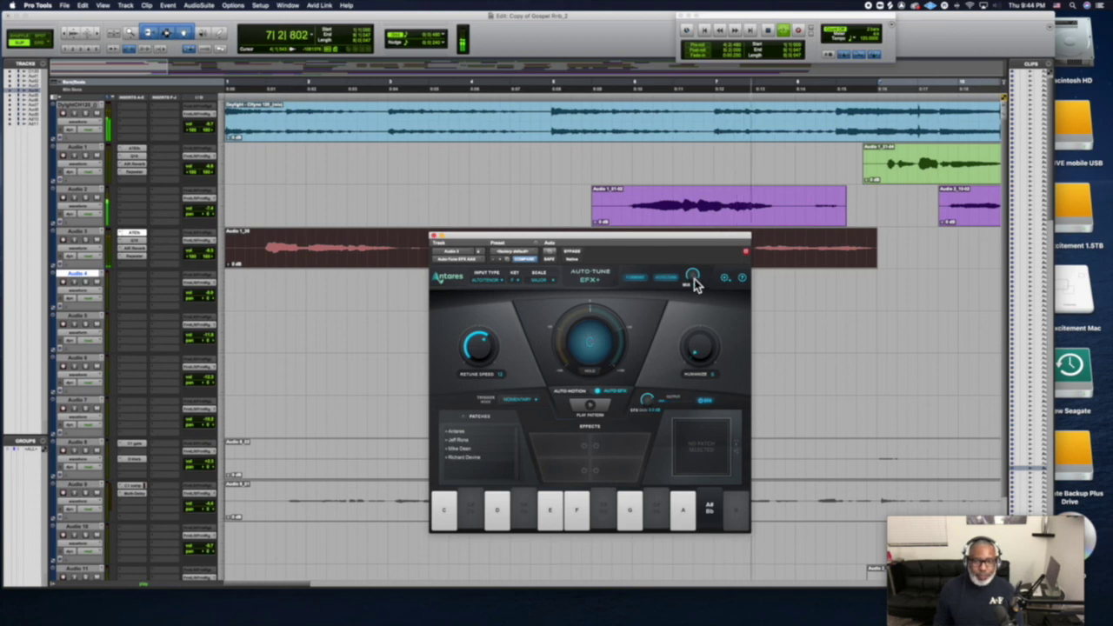
{"action": "left_click_drag", "start_coordinate": [694, 279], "coordinate": [692, 307]}
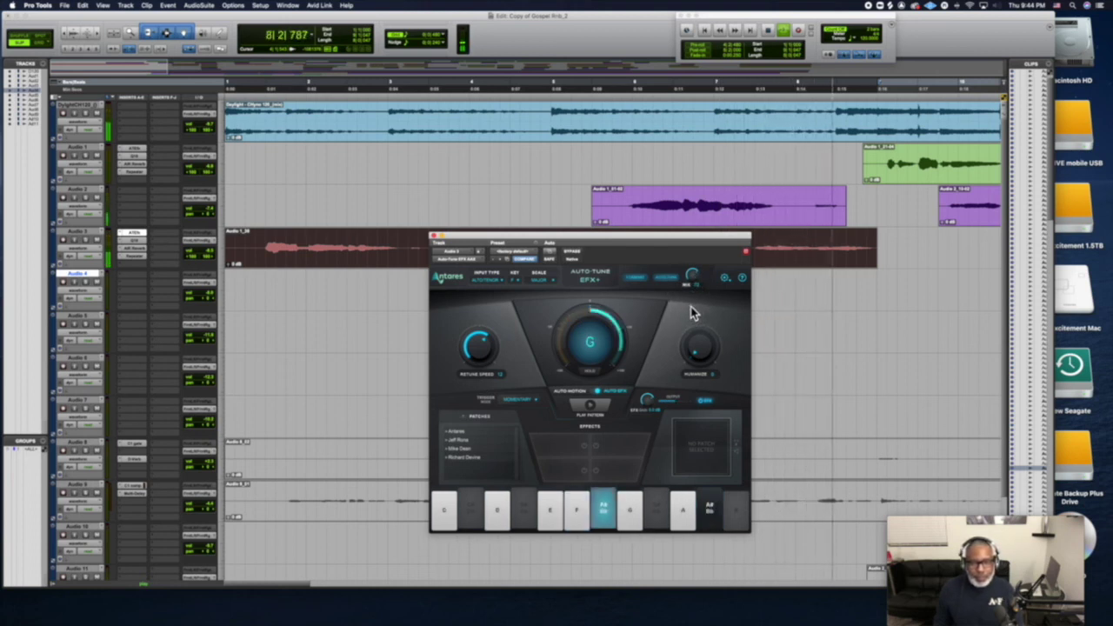
{"action": "key", "text": "space"}
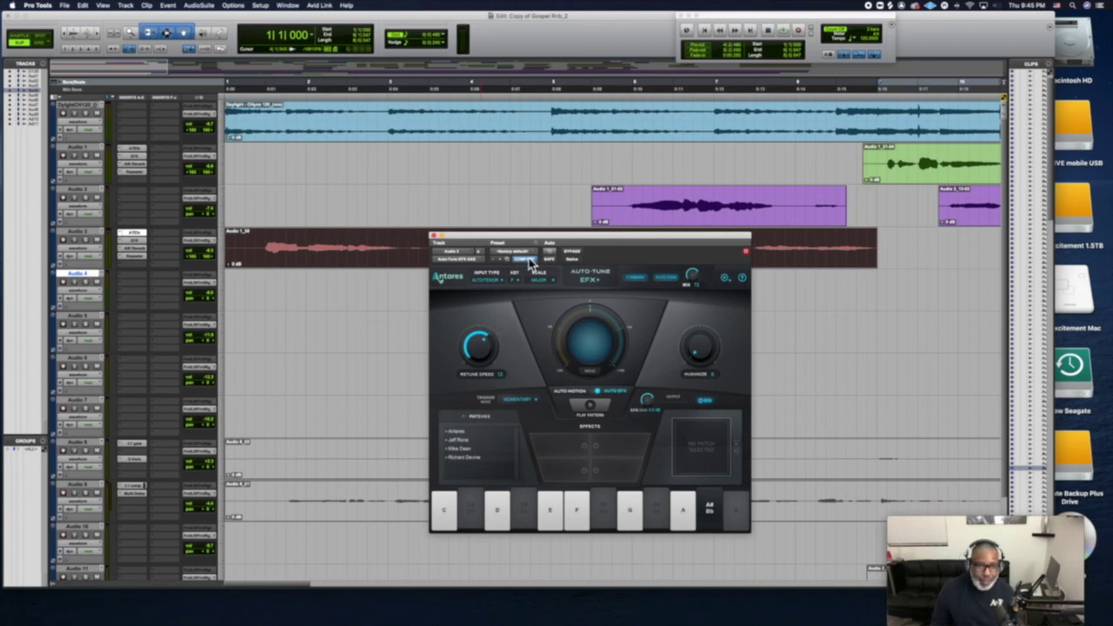
Move the Auto-Tune window lower and play the retuned Audio 3 vocal again from around bar 9
{"action": "left_click_drag", "start_coordinate": [517, 244], "coordinate": [527, 298]}
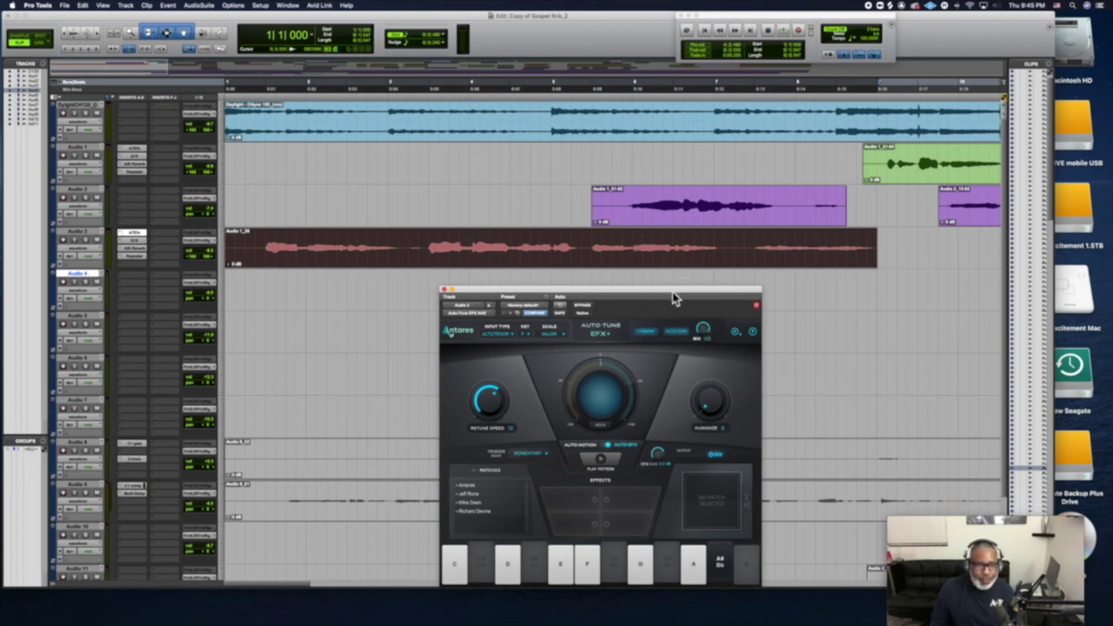
{"action": "key", "text": "space"}
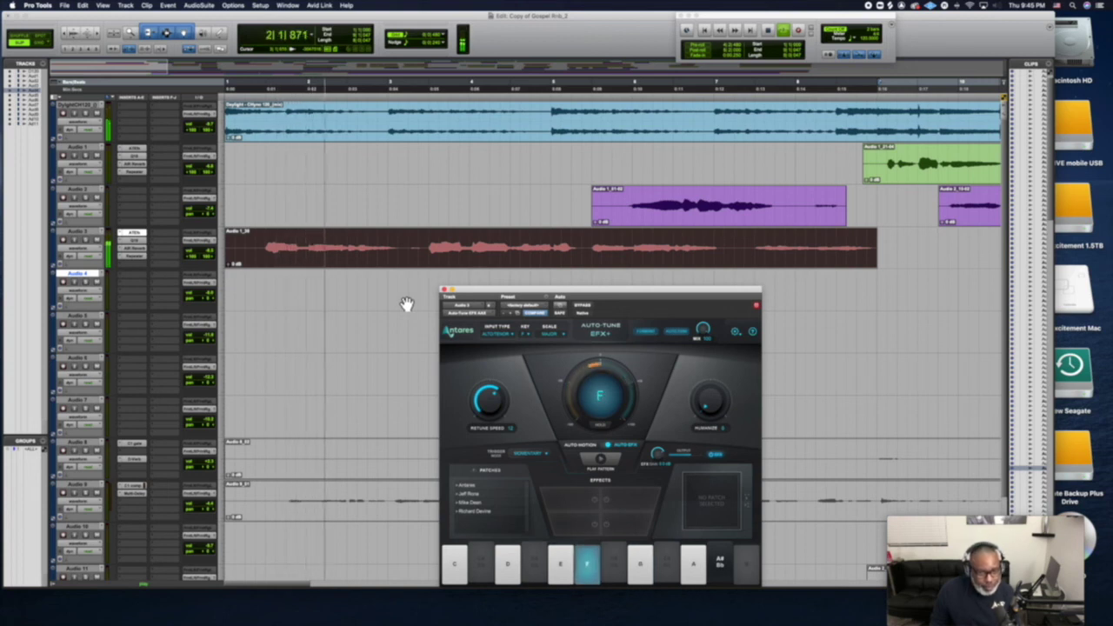
{"action": "key", "text": "space"}
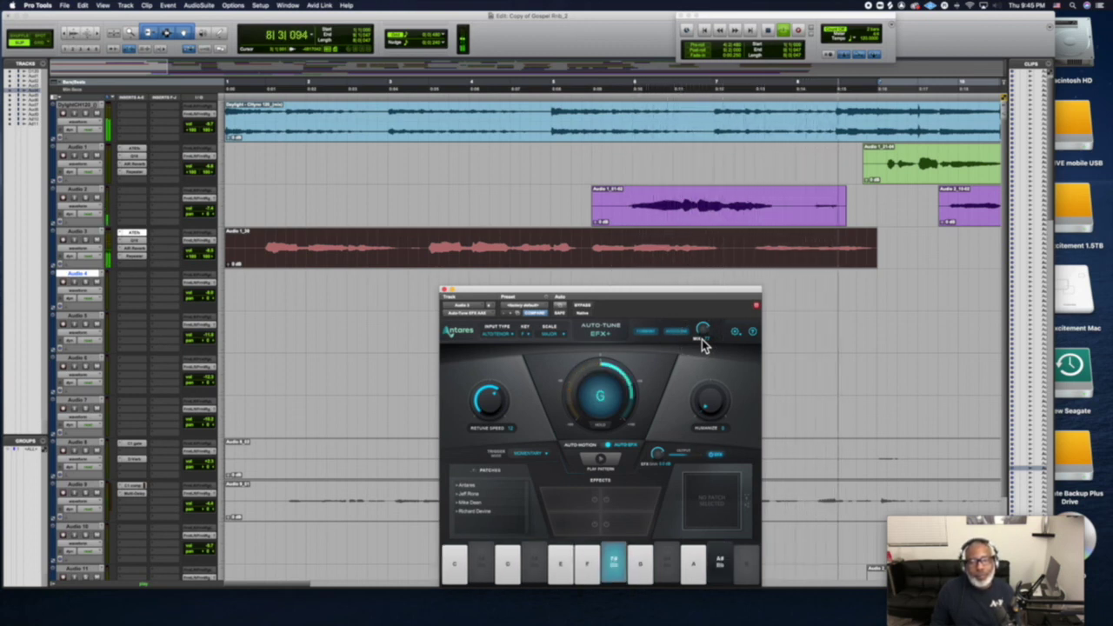
{"action": "key", "text": "space"}
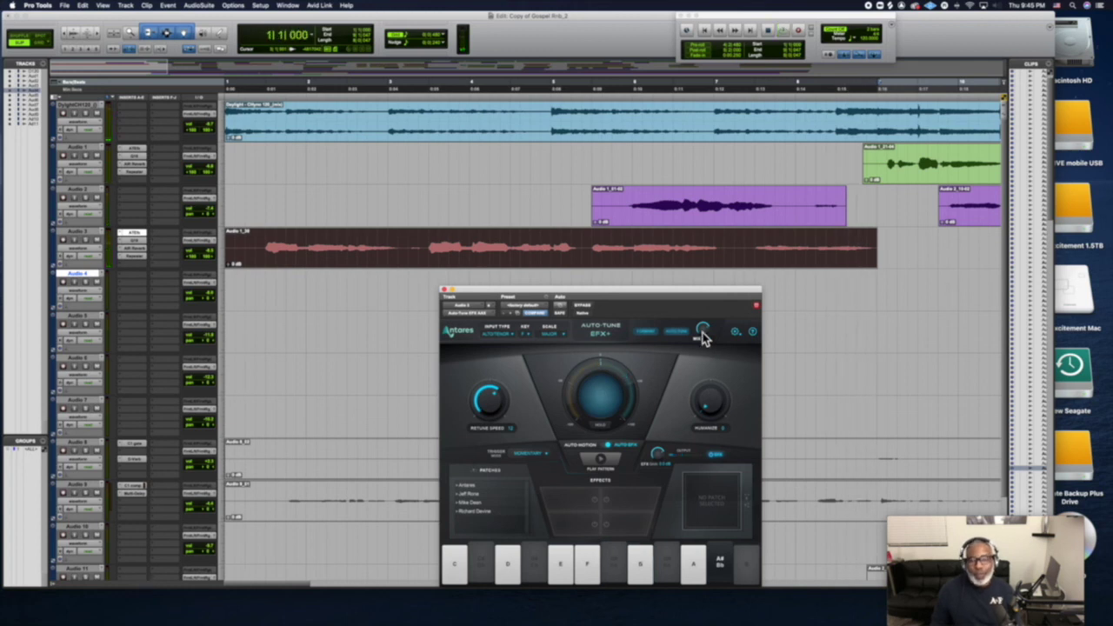
{"action": "left_click", "coordinate": [913, 189]}
{"action": "key", "text": "space"}
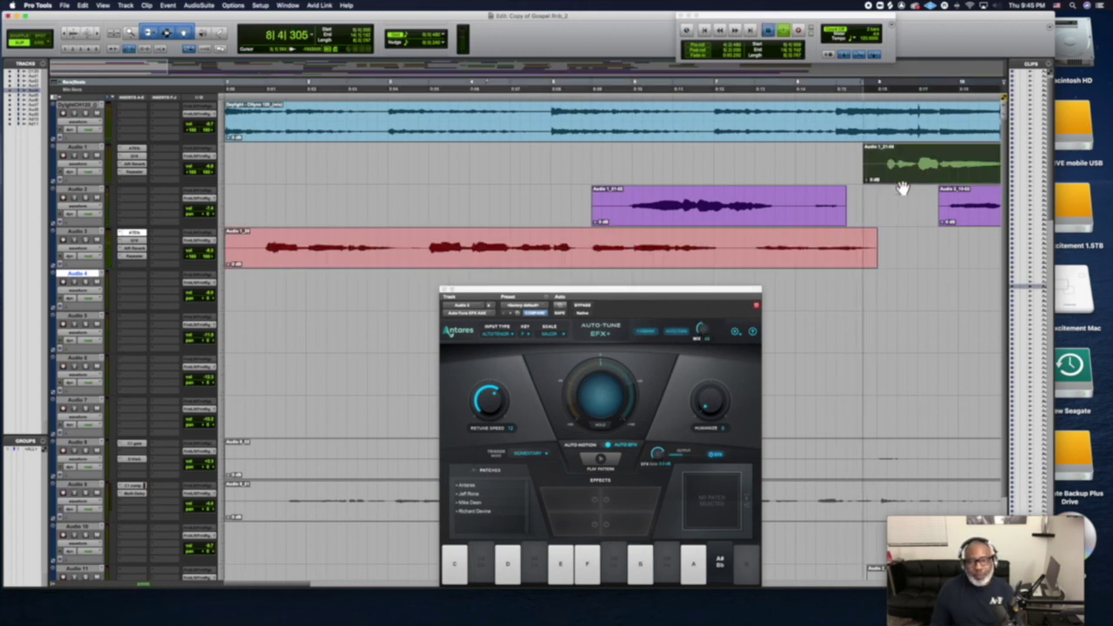